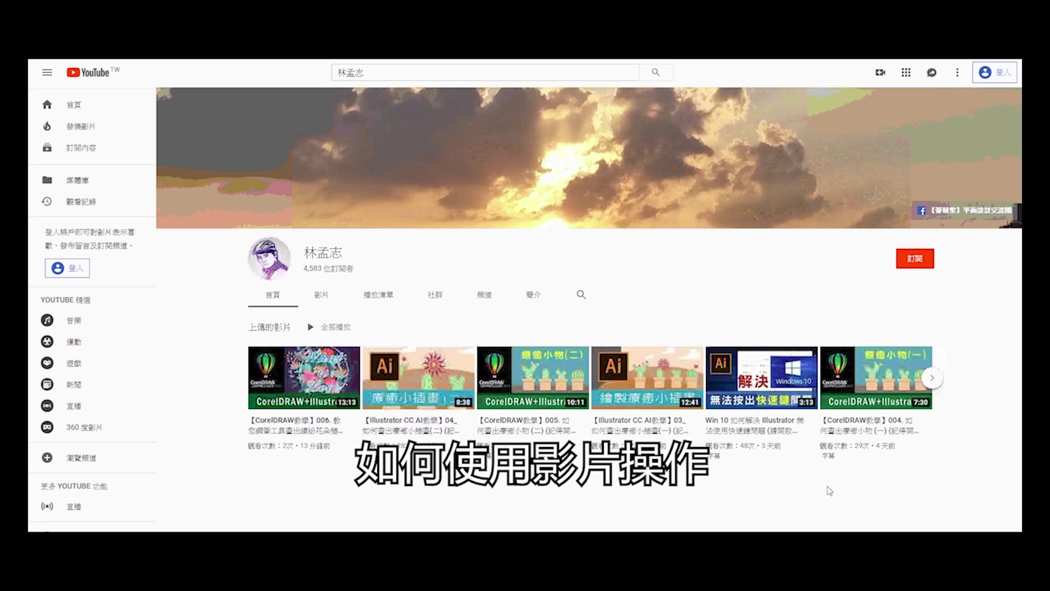
Step: Browse the channel's playlists and videos, then open the Illustrator CC 04 tutorial
click(383, 299)
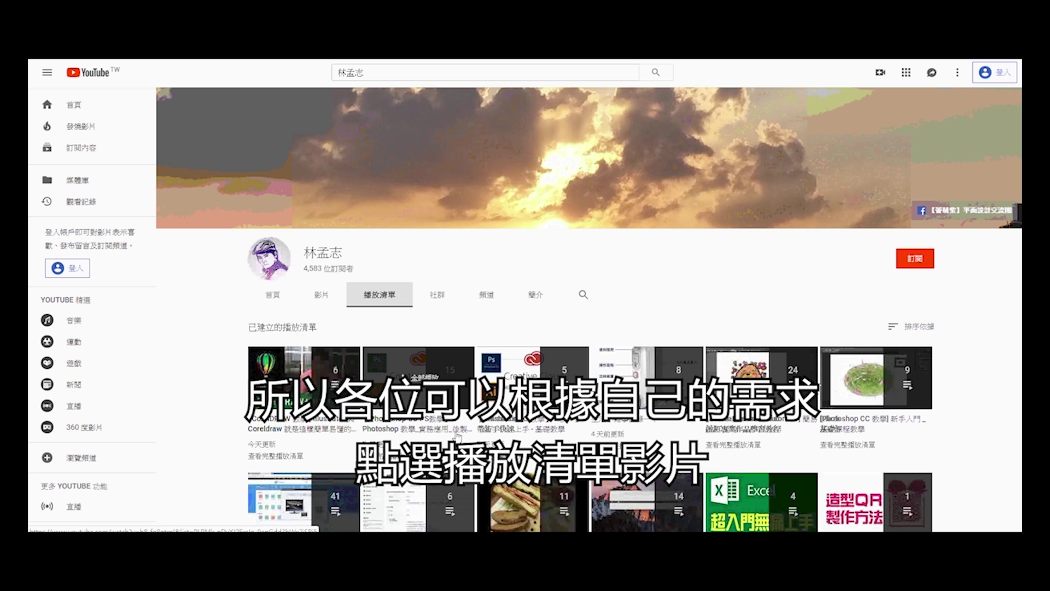
mouse_move(533, 377)
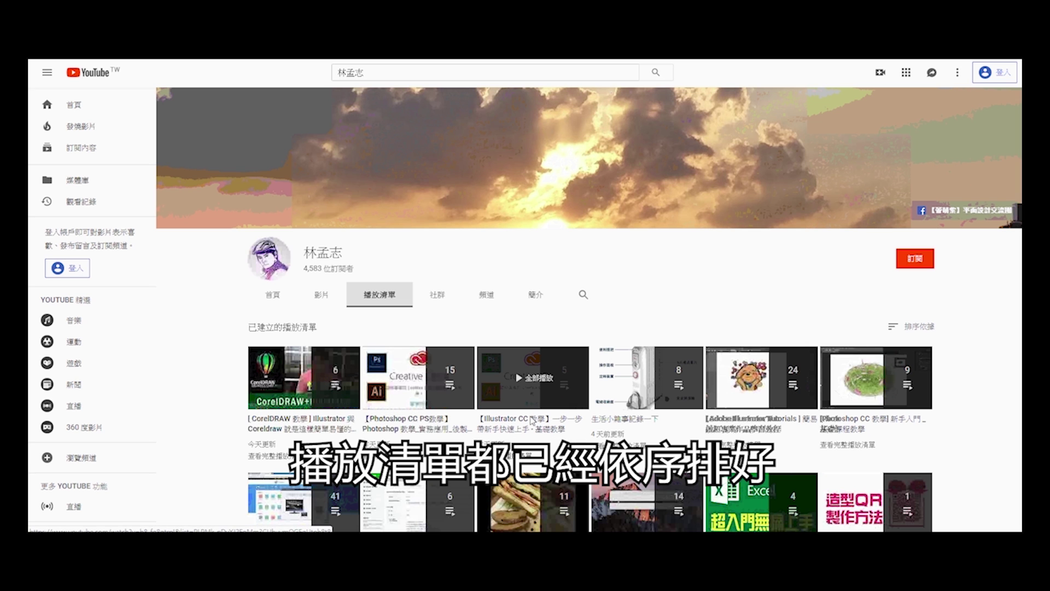
click(322, 294)
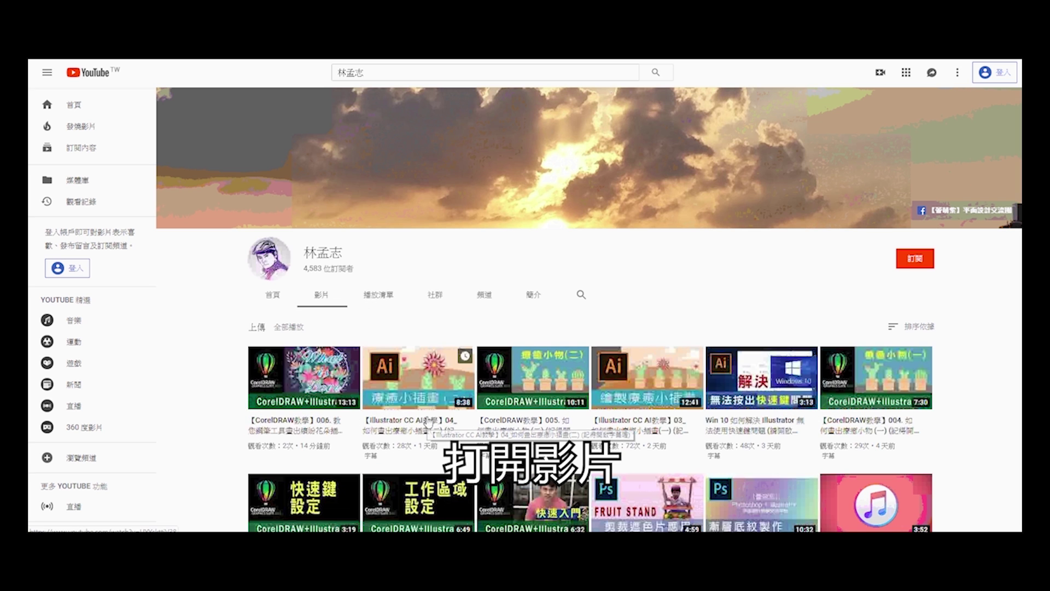
click(432, 415)
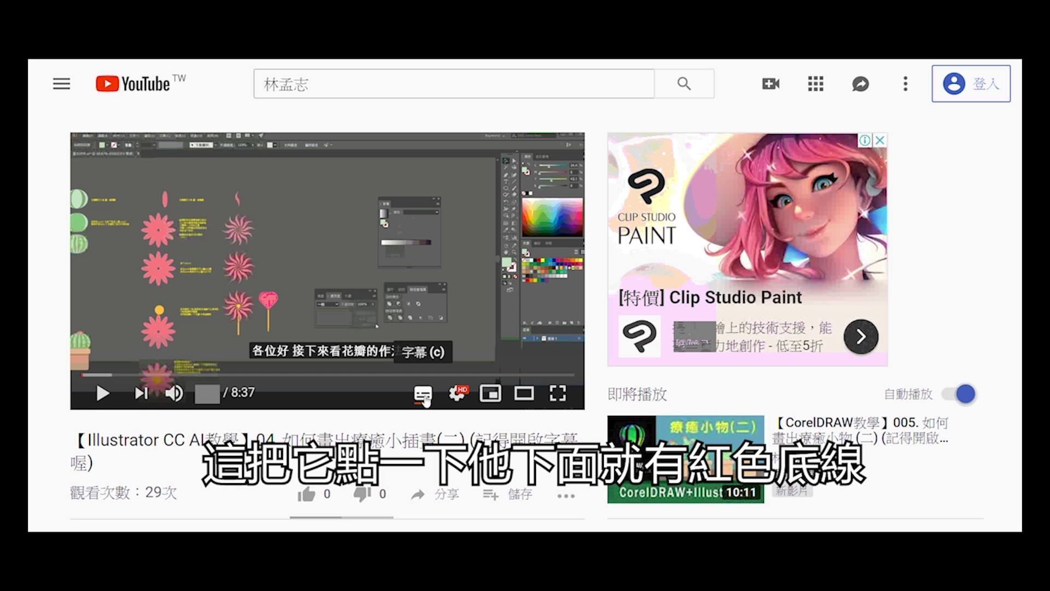
Step: Play the tutorial, pause at 0:05, set quality to 720p, then scroll to the subscribe button
click(102, 394)
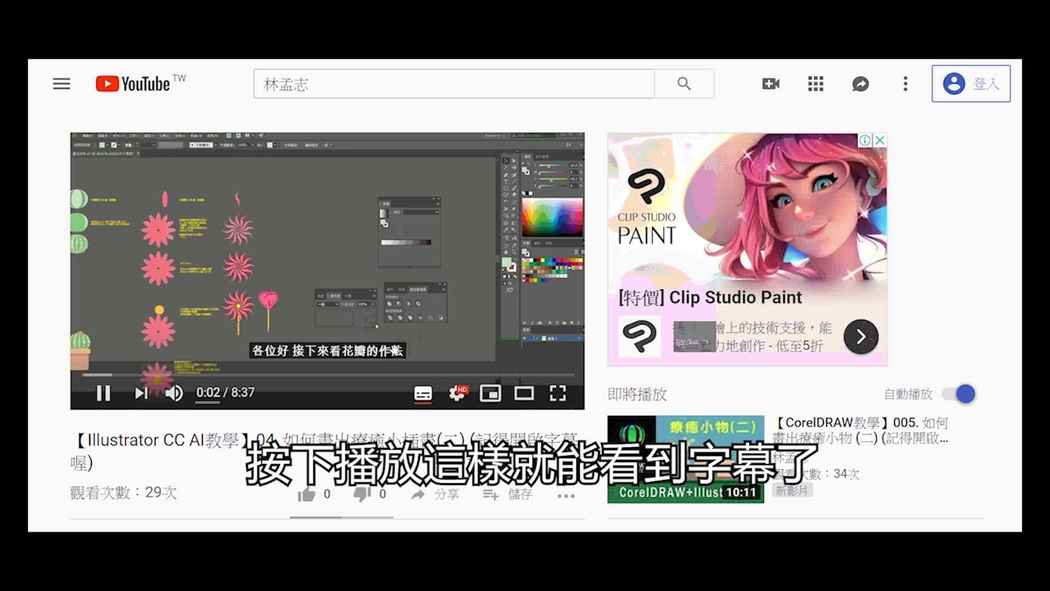
click(415, 353)
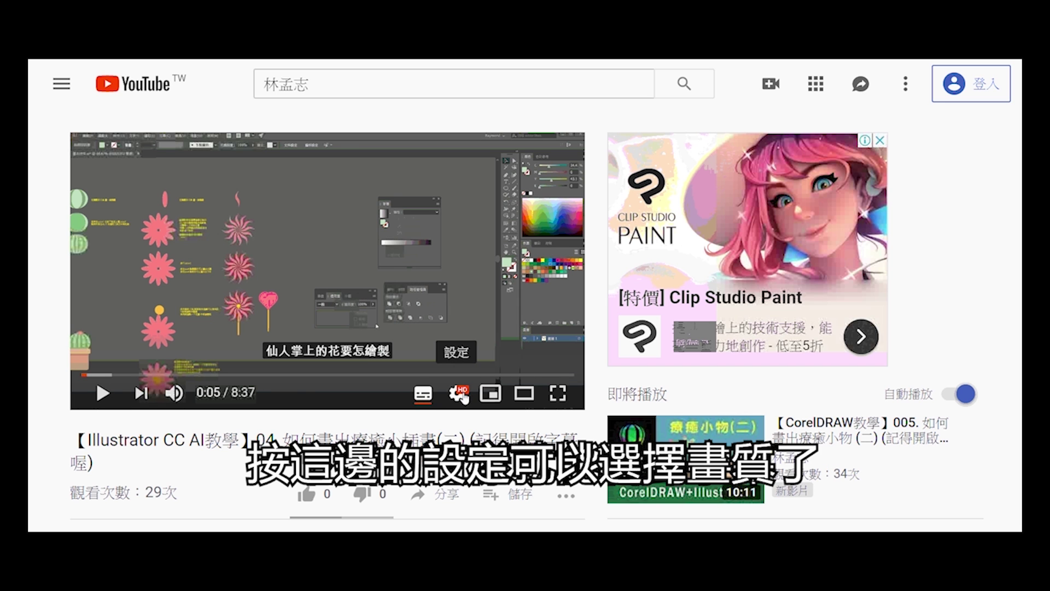
click(454, 393)
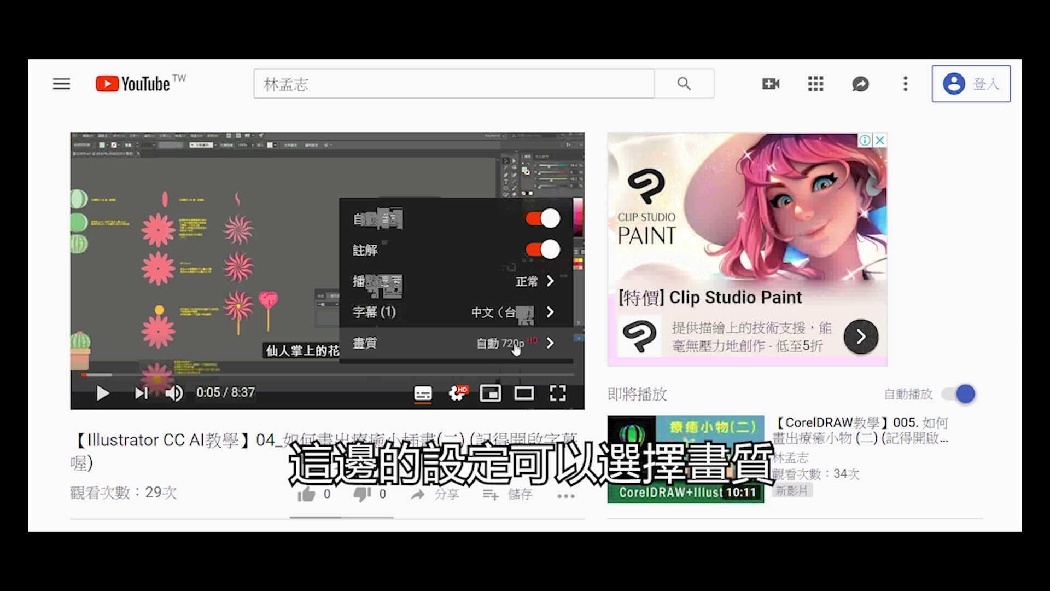
click(515, 345)
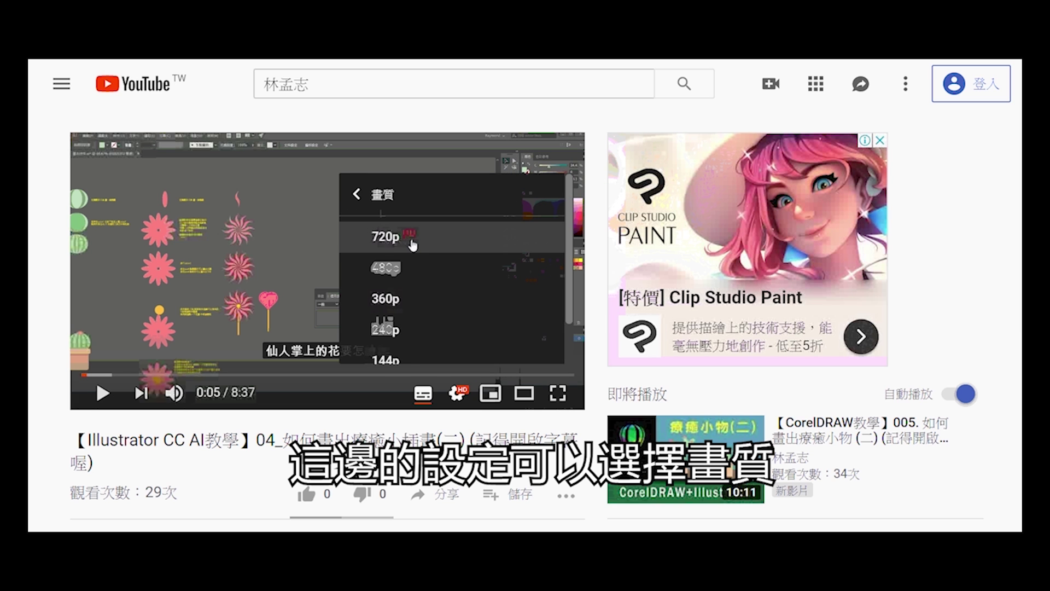
click(331, 356)
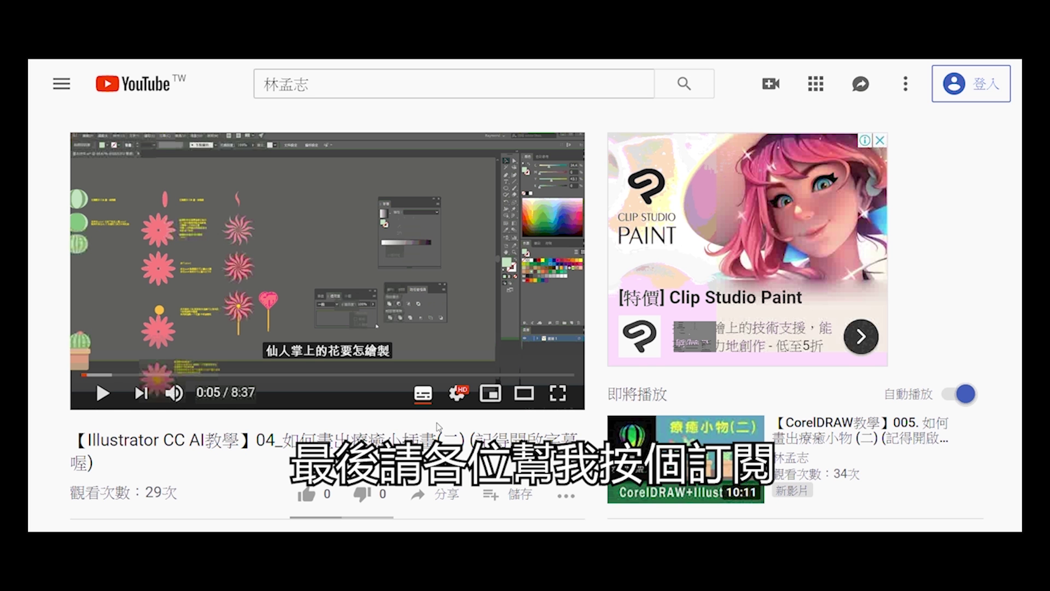
scroll(439, 427, down, 1)
scroll(439, 428, down, 2)
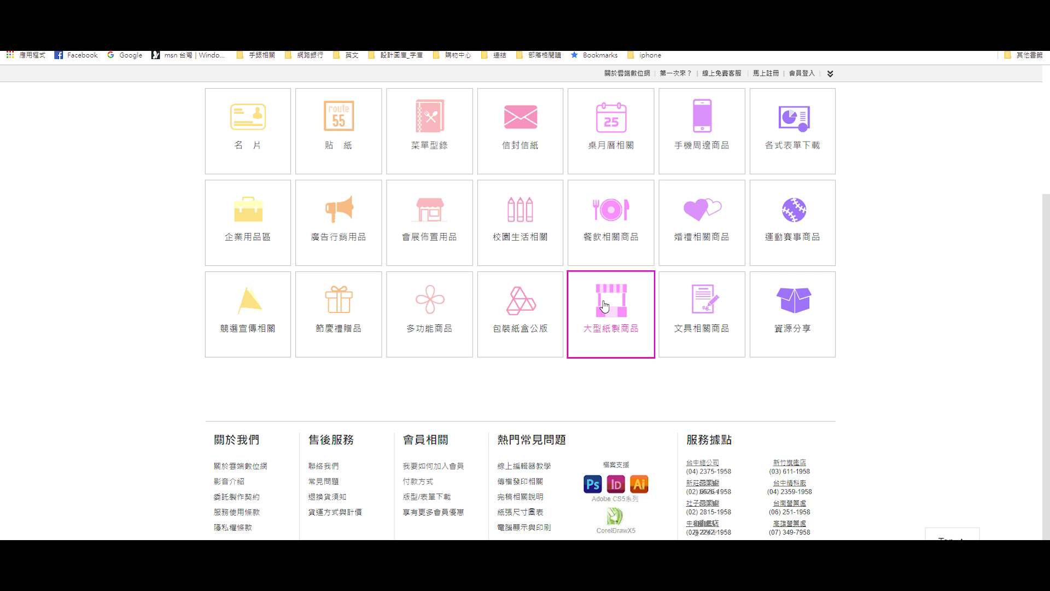
Step: Scroll back up the print shop's category page before moving to Mockupworld
scroll(601, 307, up, 3)
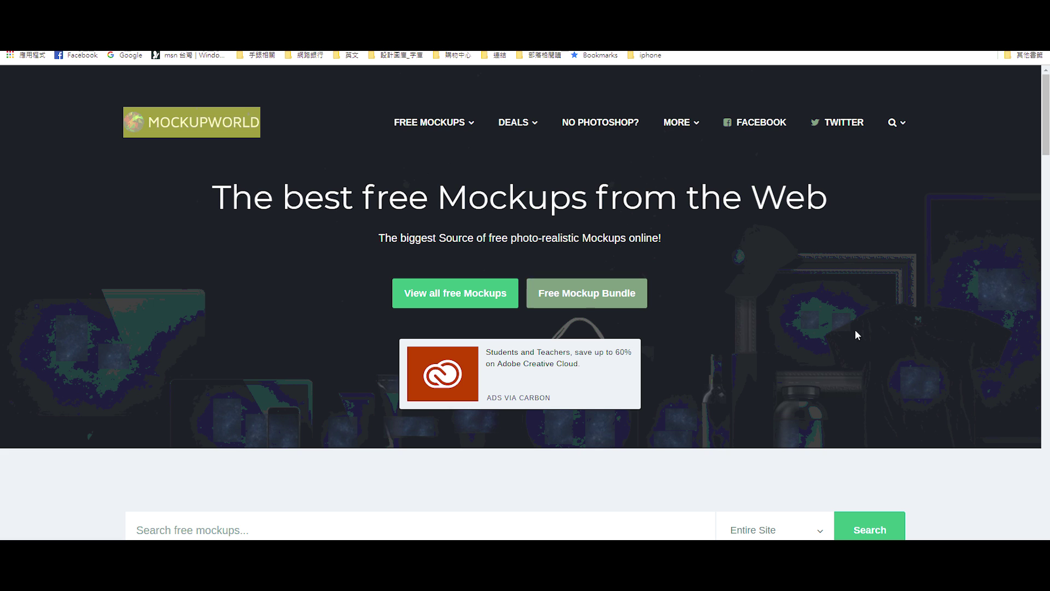
Step: Search Mockupworld's free mockups for 'Bag'
scroll(320, 361, down, 4)
scroll(320, 361, down, 6)
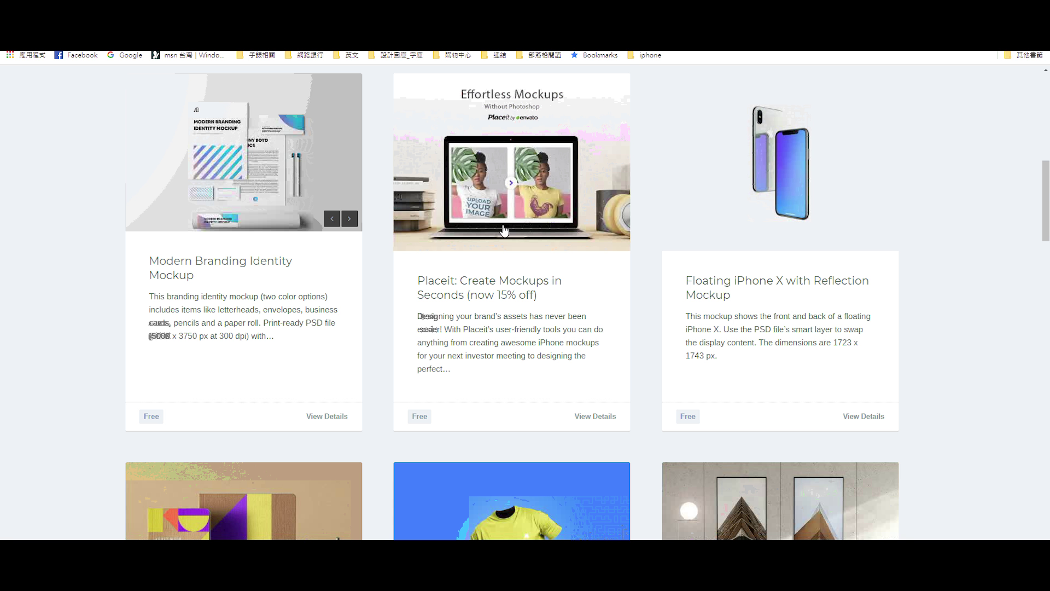
scroll(509, 235, down, 1)
scroll(508, 315, down, 3)
scroll(328, 307, down, 3)
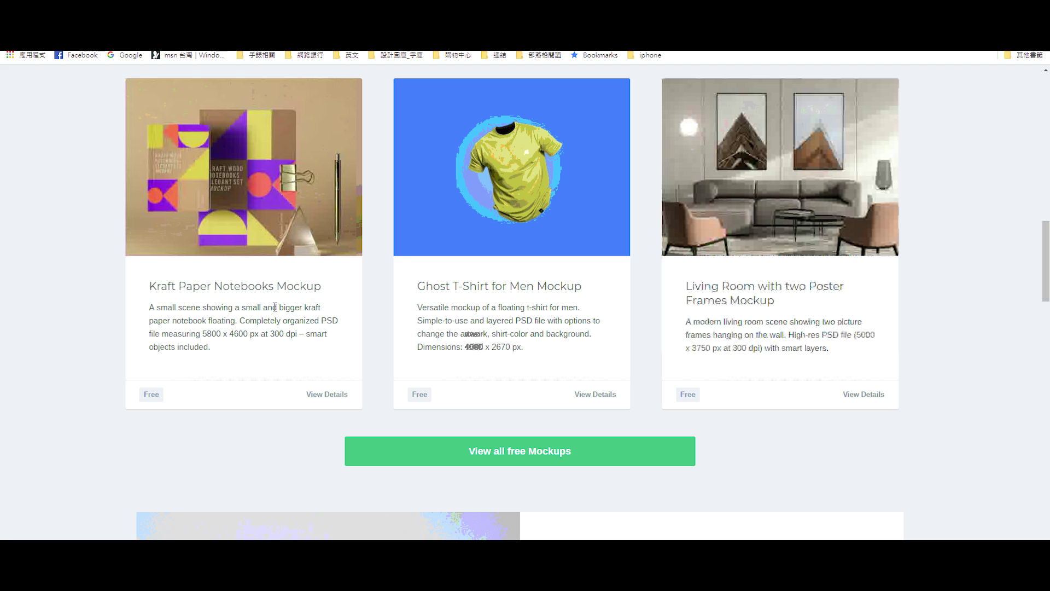
scroll(279, 264, up, 10)
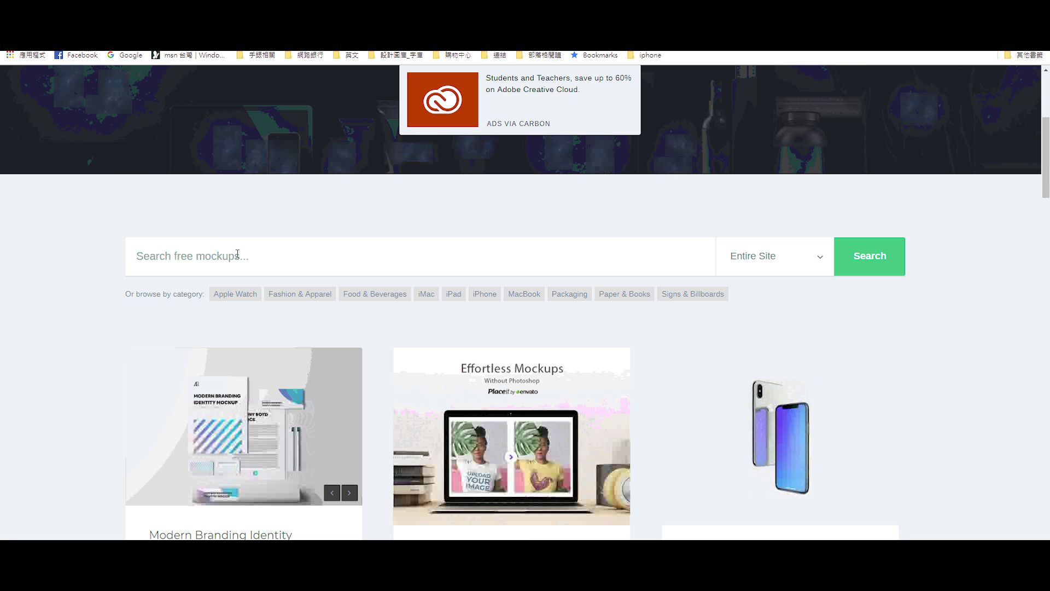
click(257, 243)
text(b)
key(BackSpace)
text(ba)
click(244, 285)
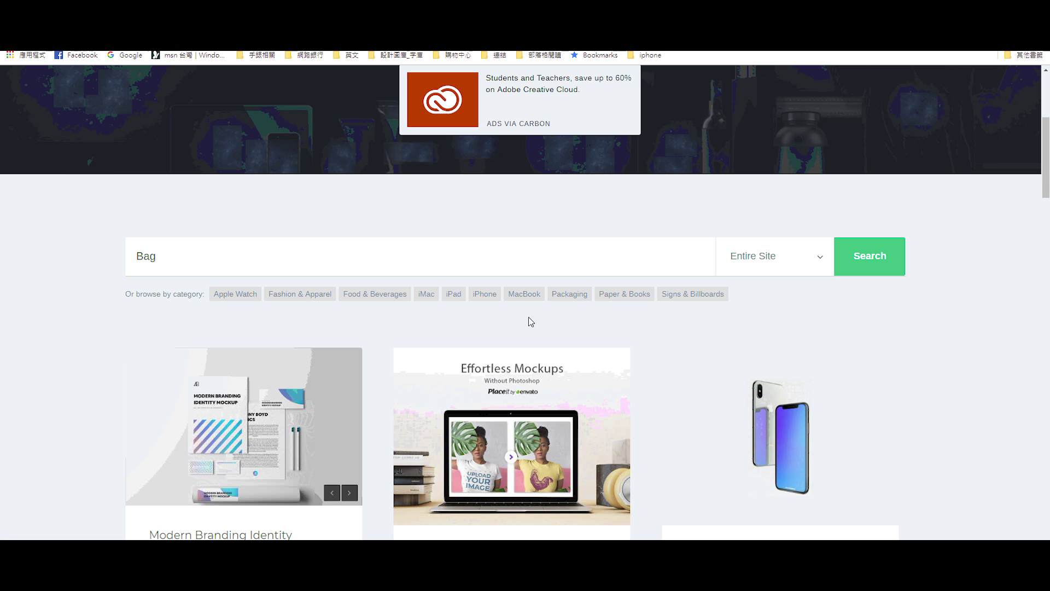
click(877, 267)
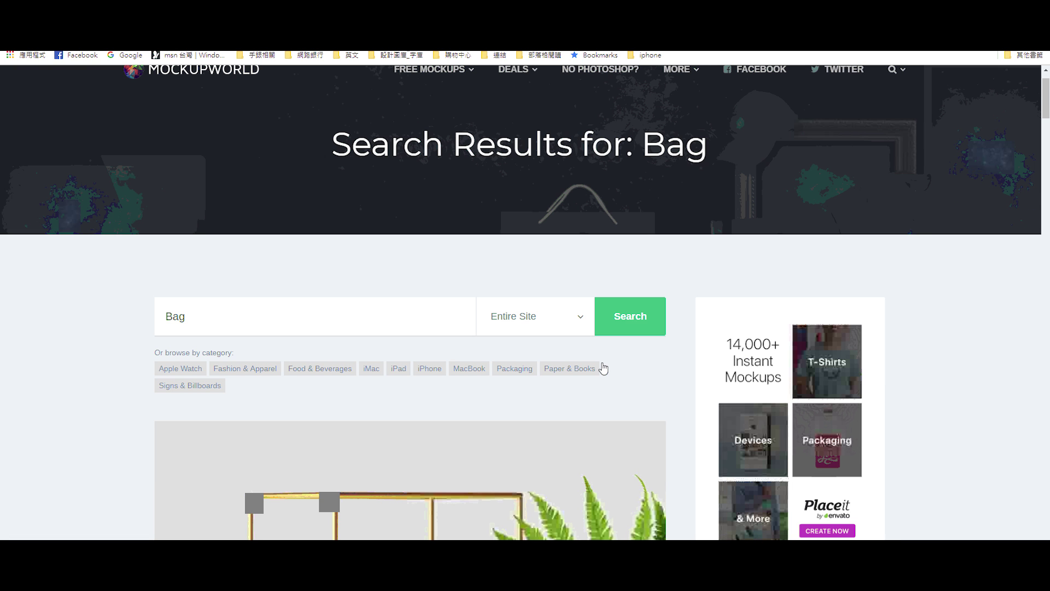
Step: Scroll through the bag results, including the paper shopping bags and the standing pouch
scroll(520, 345, down, 15)
scroll(481, 322, up, 7)
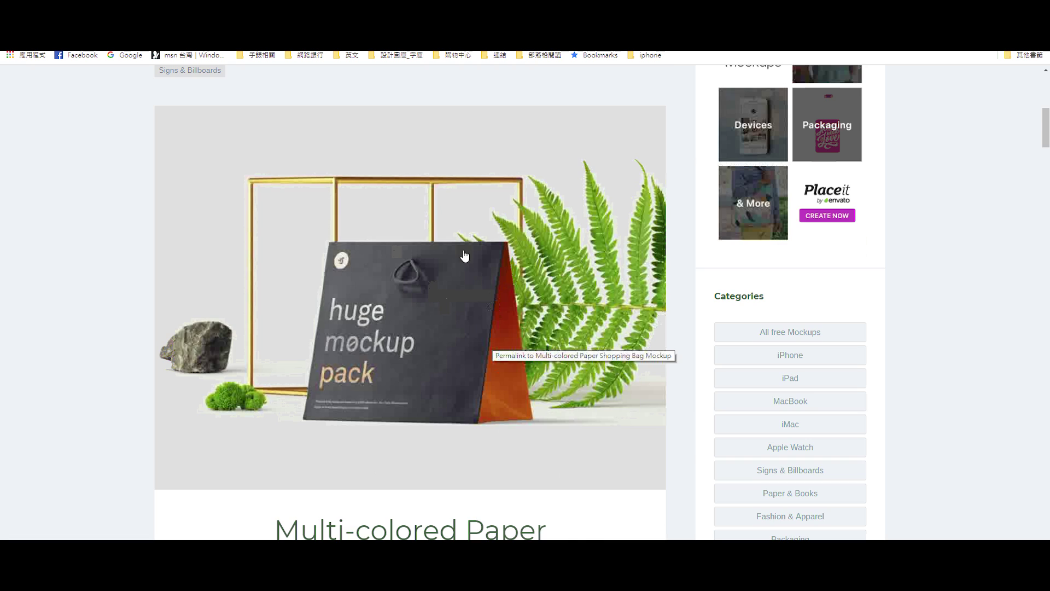
scroll(455, 320, down, 1)
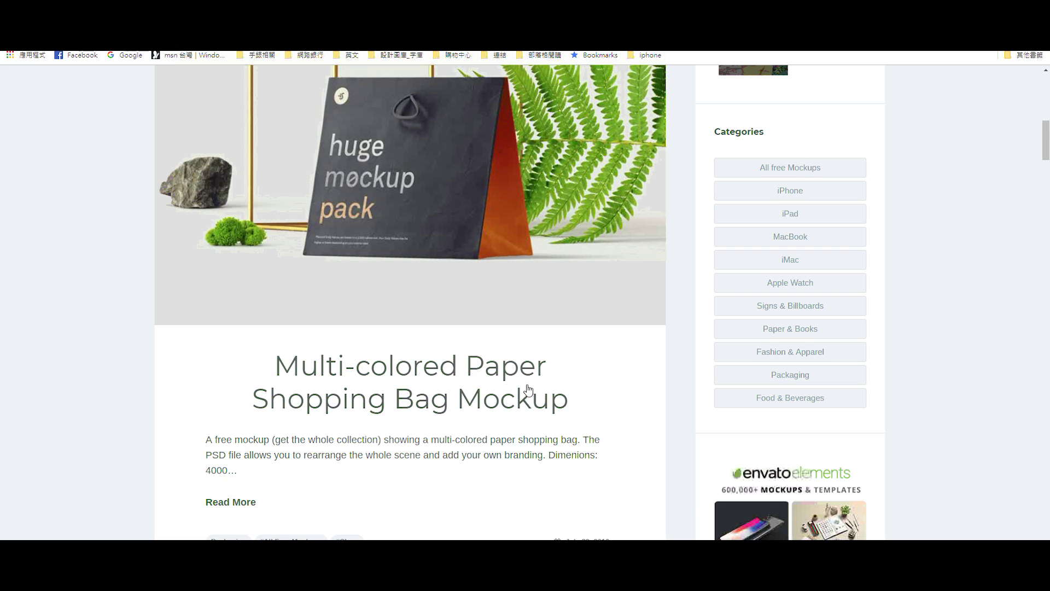
scroll(492, 385, down, 4)
scroll(432, 377, down, 4)
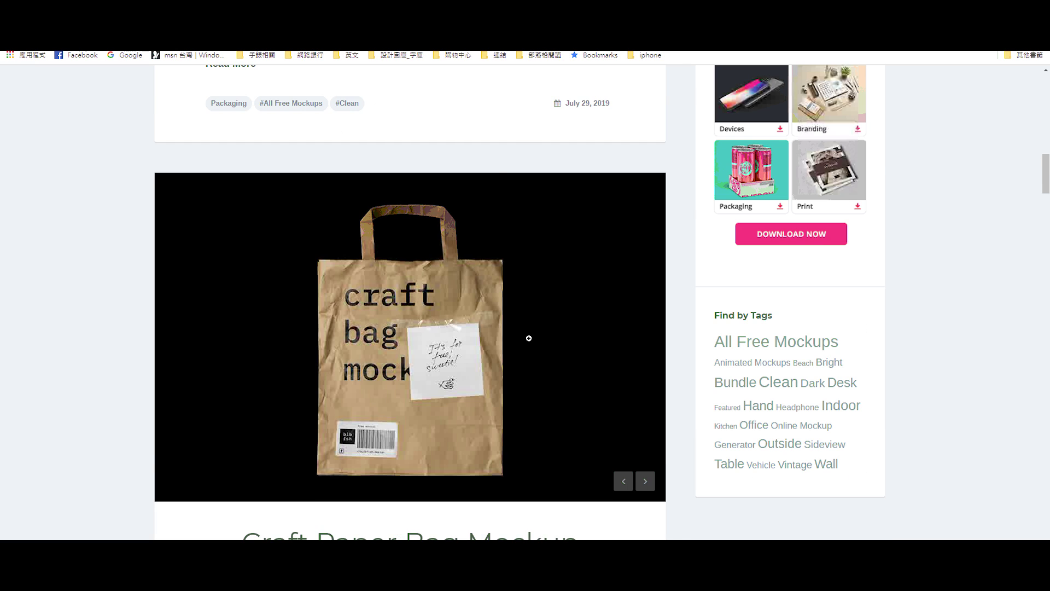
scroll(529, 339, down, 5)
scroll(529, 339, down, 4)
scroll(525, 341, down, 4)
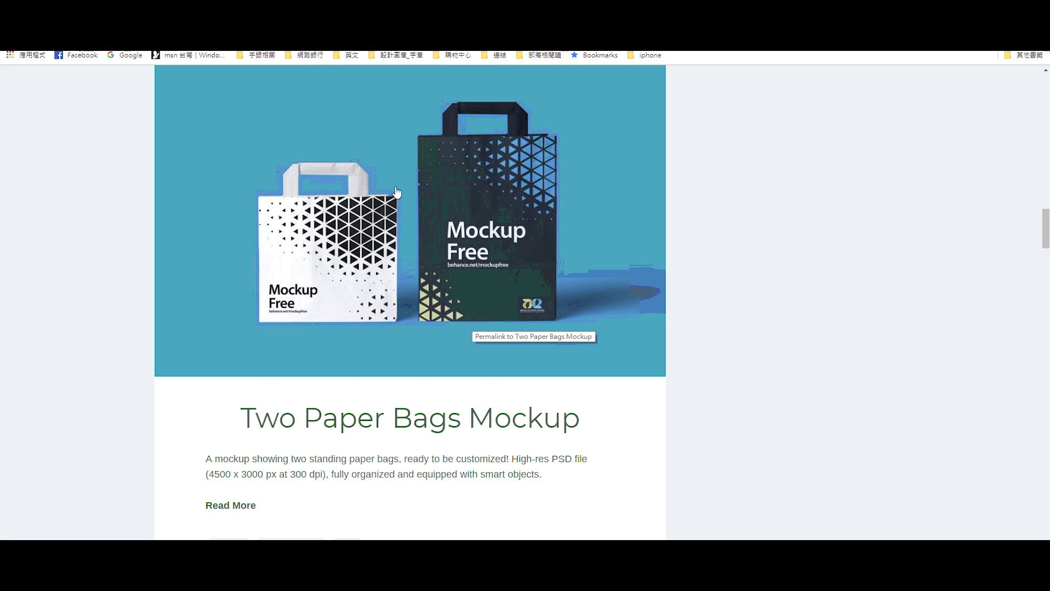
scroll(422, 304, down, 2)
scroll(422, 305, down, 7)
scroll(423, 308, down, 3)
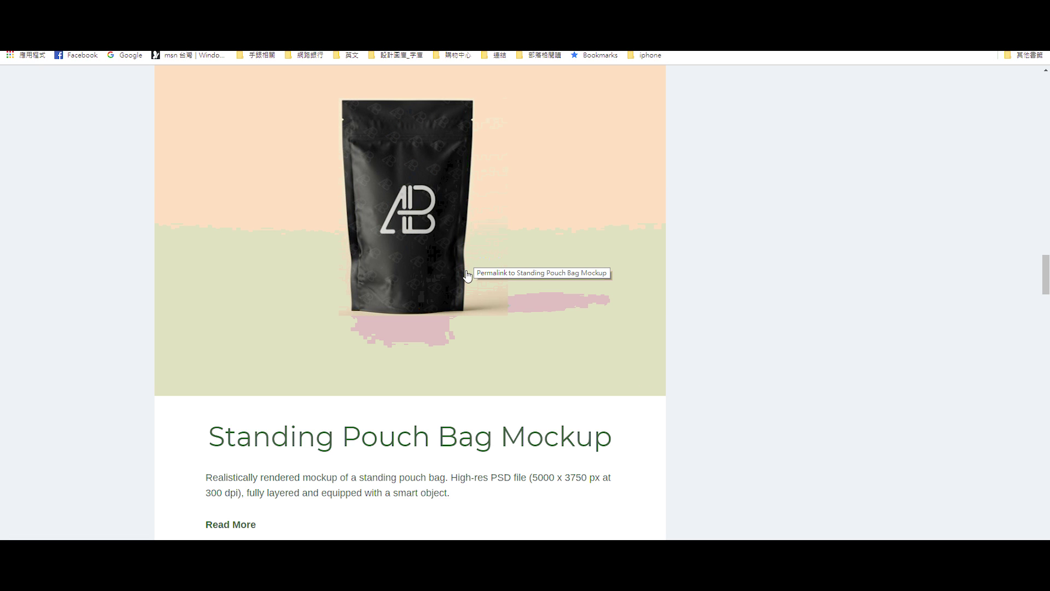
scroll(388, 318, down, 3)
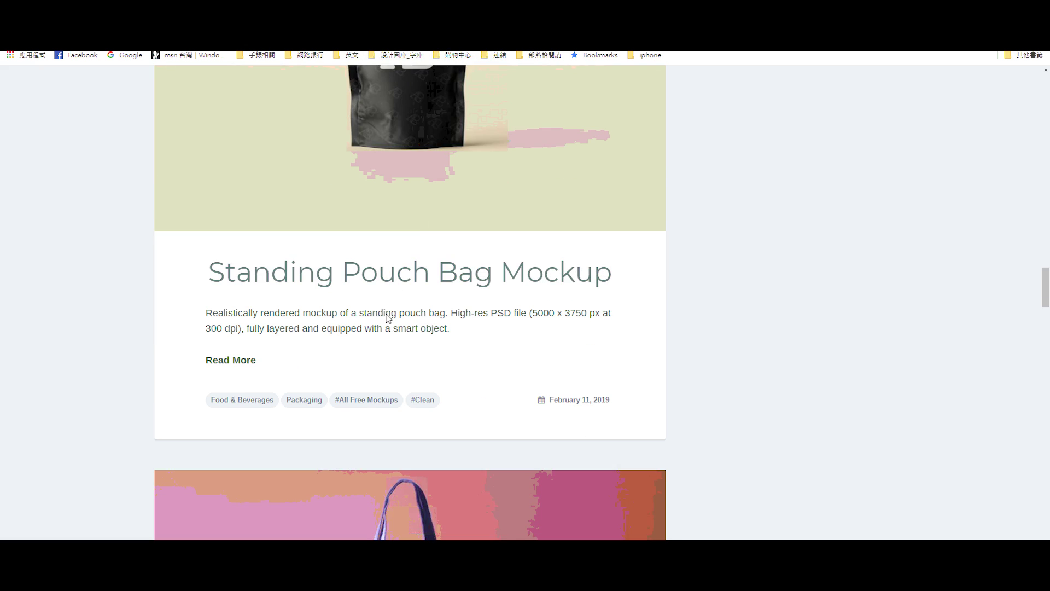
scroll(399, 333, down, 4)
scroll(475, 286, down, 3)
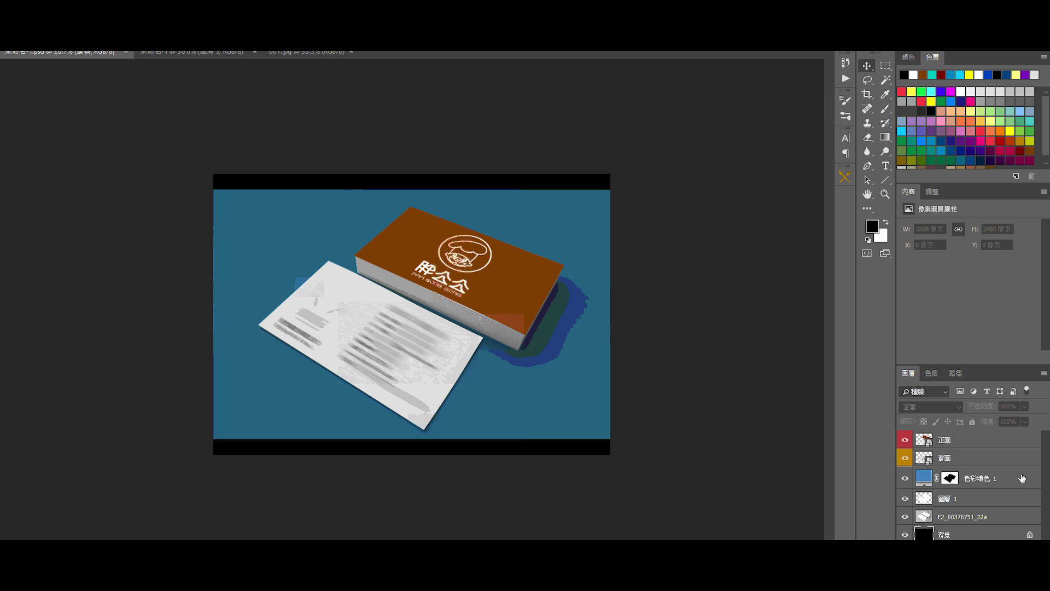
Step: Change the 色彩填色 1 background to yellow-green and select the 背面 back-card smart object layer
click(924, 479)
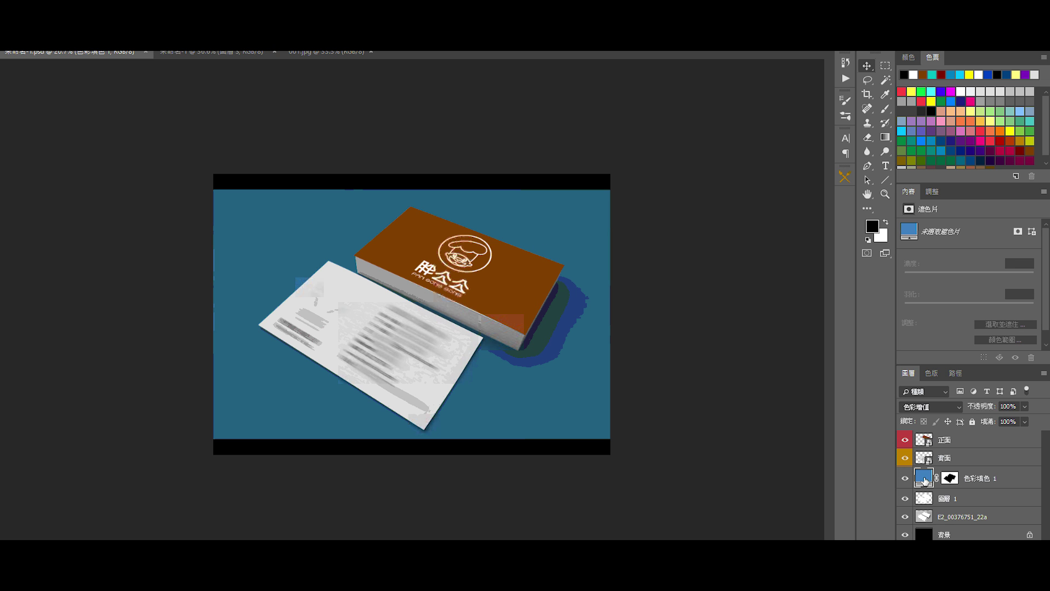
double_click(923, 481)
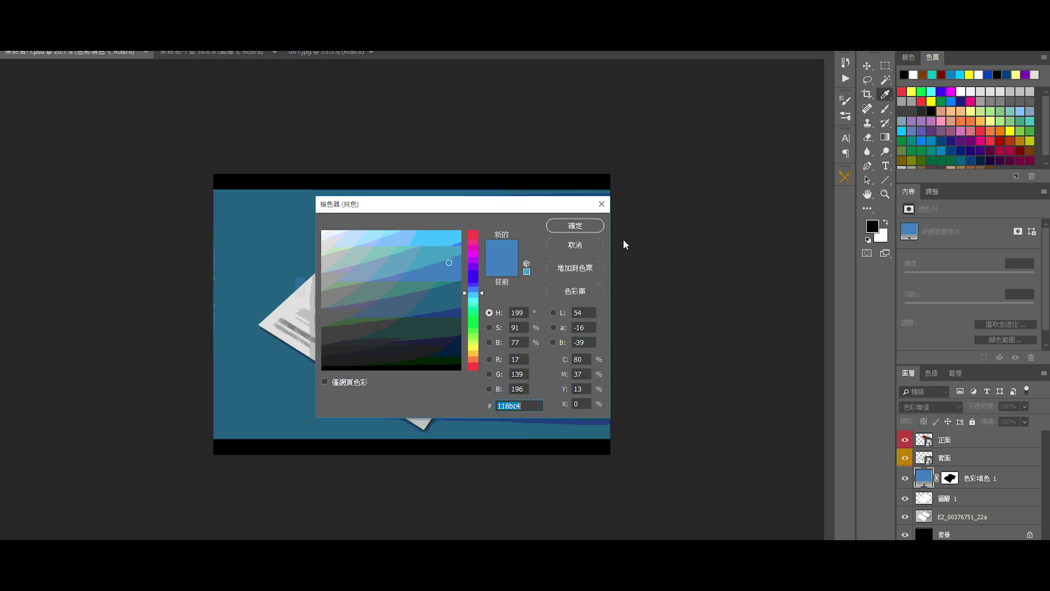
drag(484, 204, 760, 160)
drag(753, 248, 752, 298)
click(719, 211)
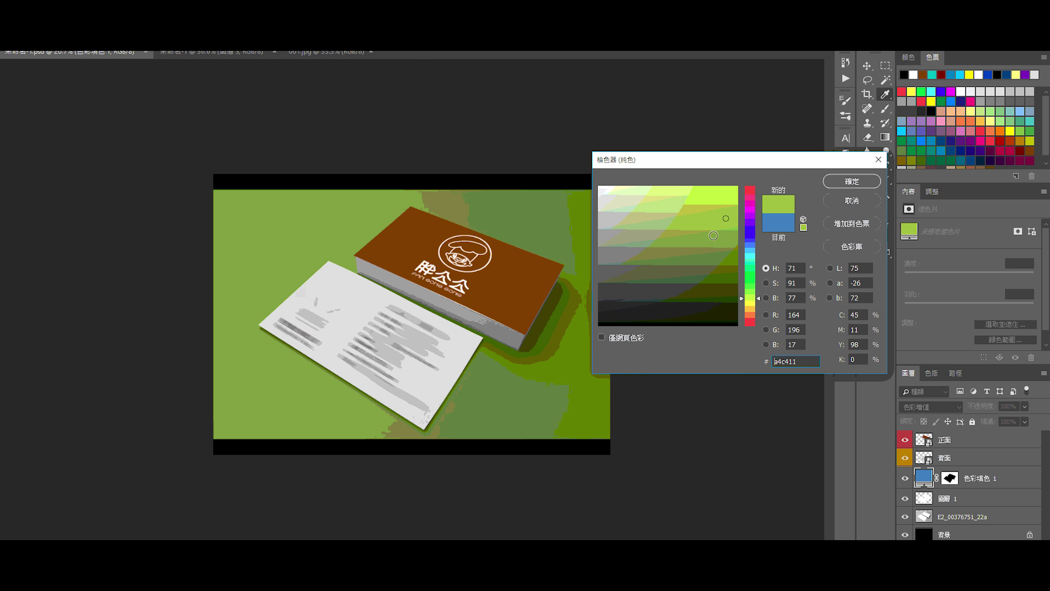
click(868, 186)
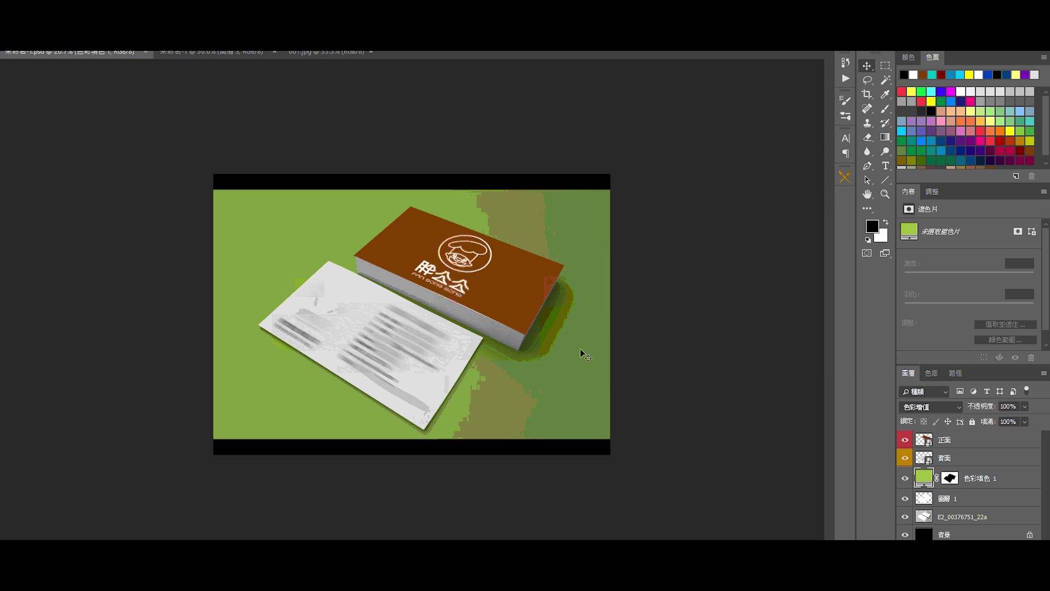
click(970, 462)
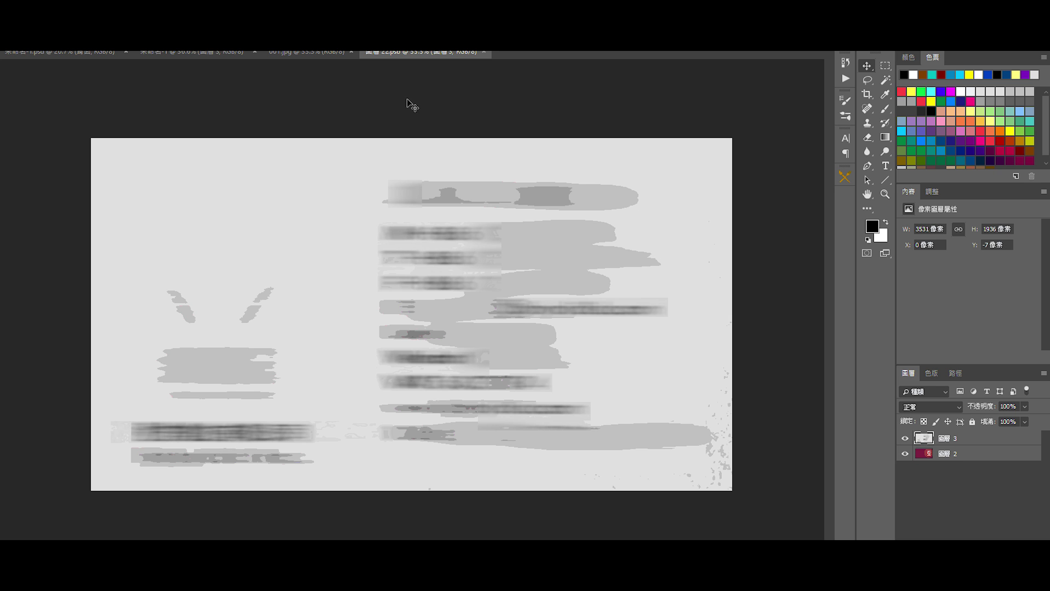
Step: Hide the white background and duplicate the brown card design layer 圖層 3 into 圖層 22.psb
click(311, 52)
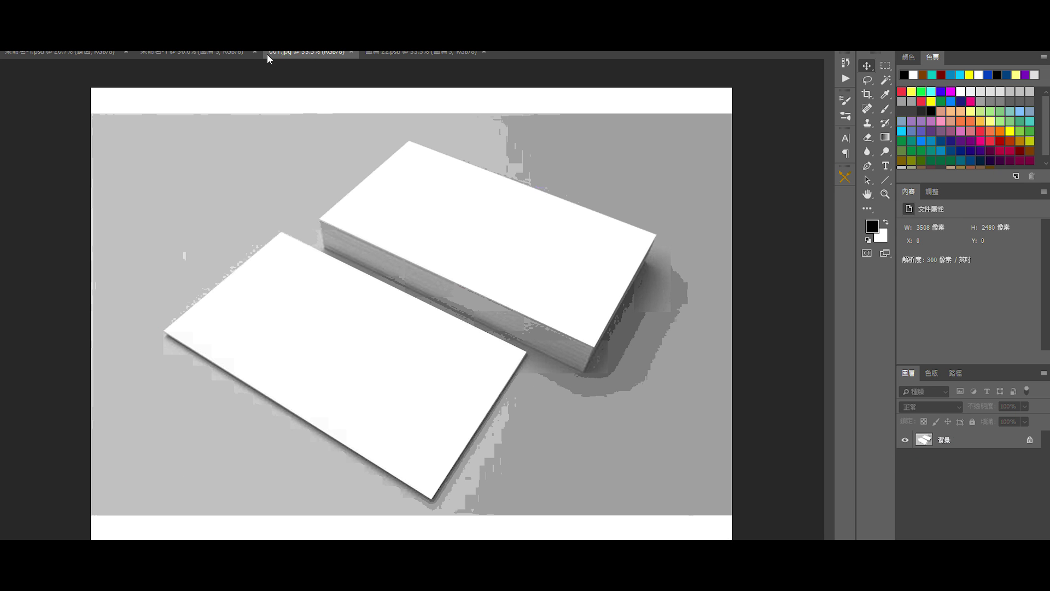
click(218, 52)
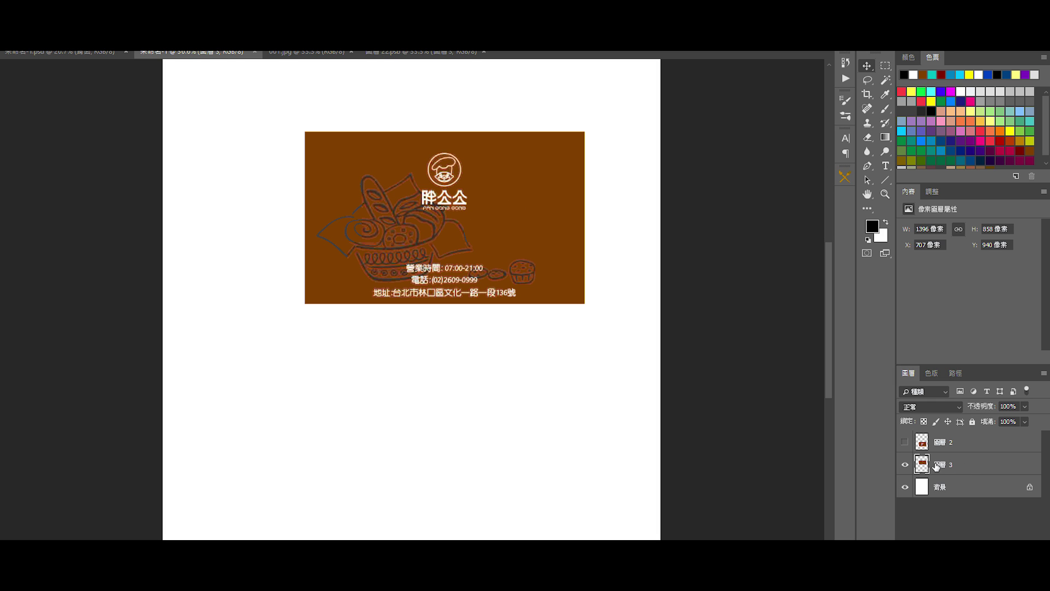
click(905, 487)
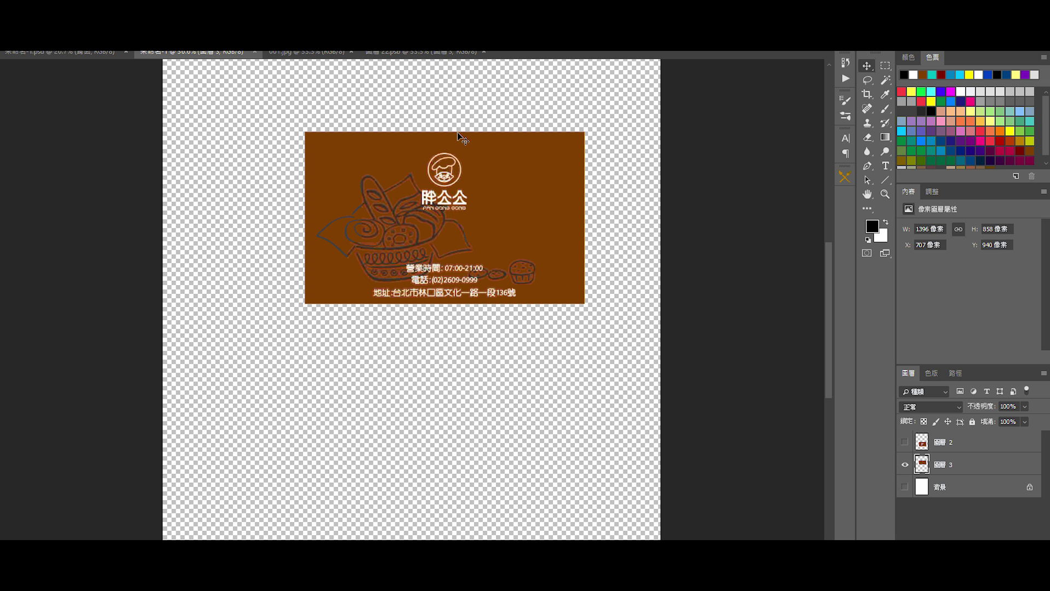
right_click(972, 468)
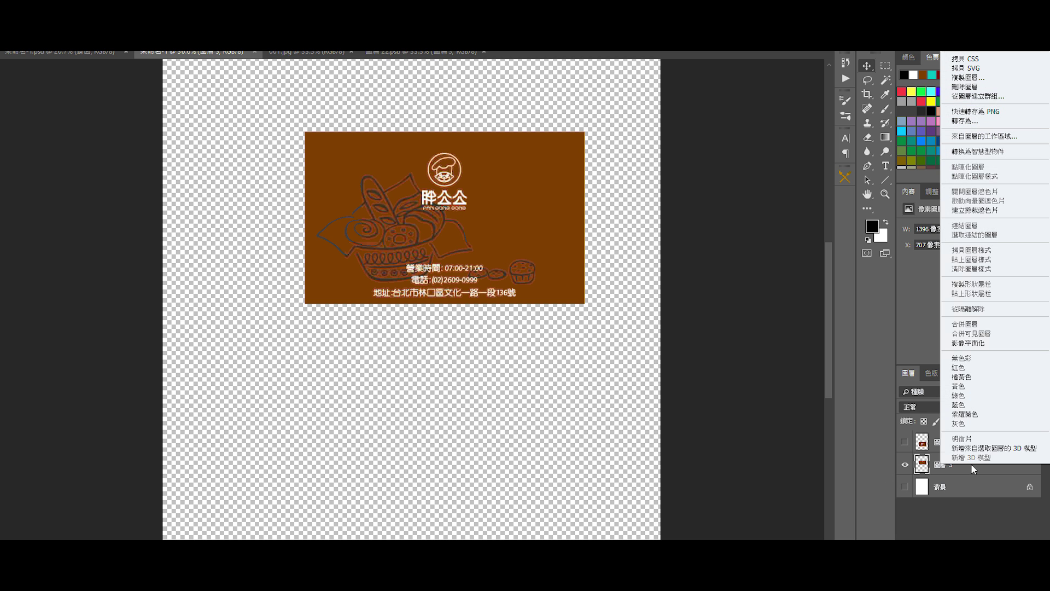
click(965, 78)
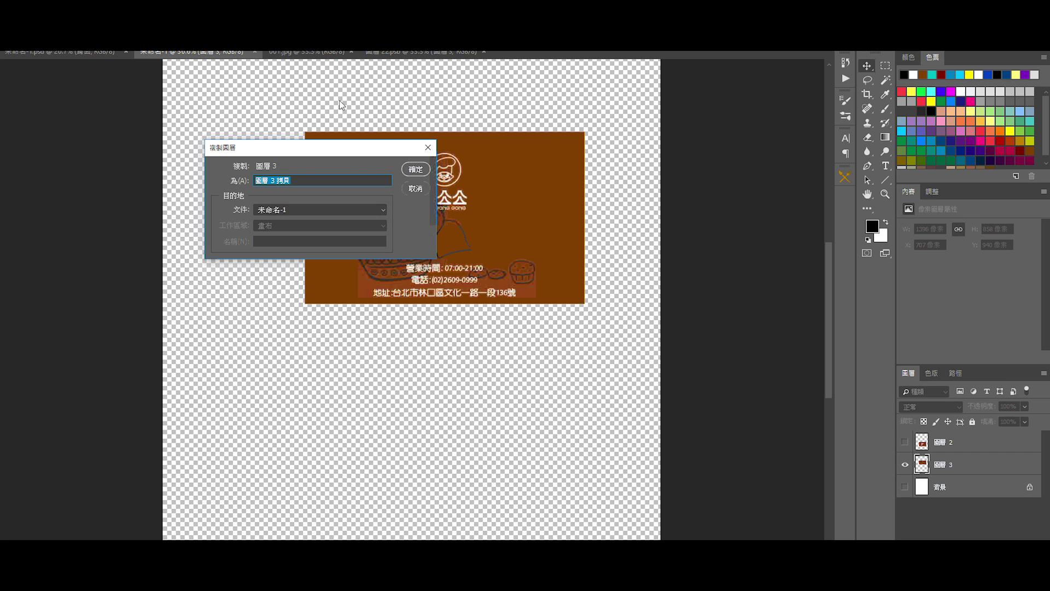
click(304, 211)
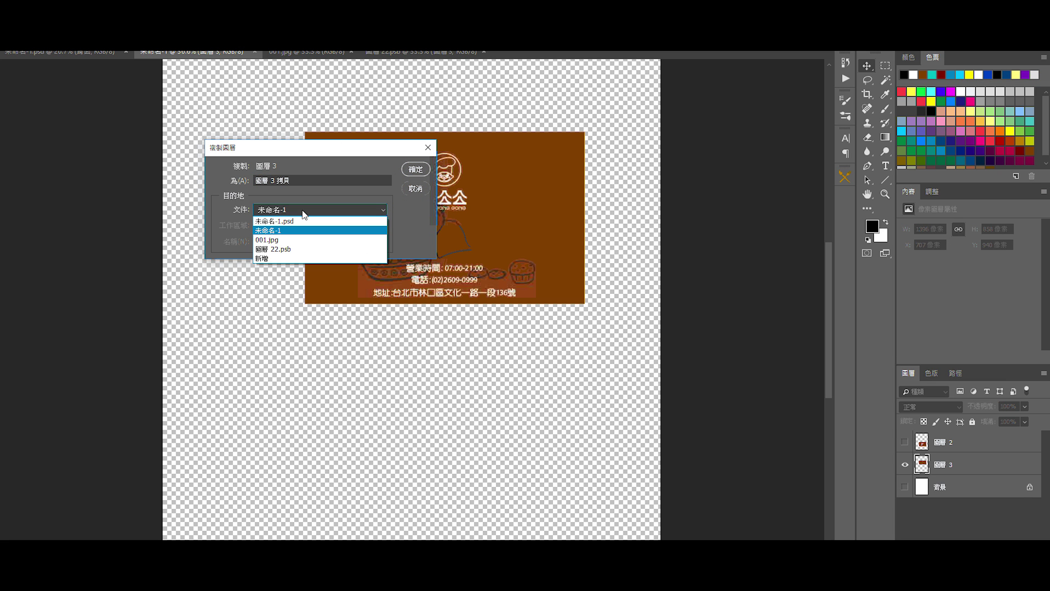
click(291, 249)
click(411, 173)
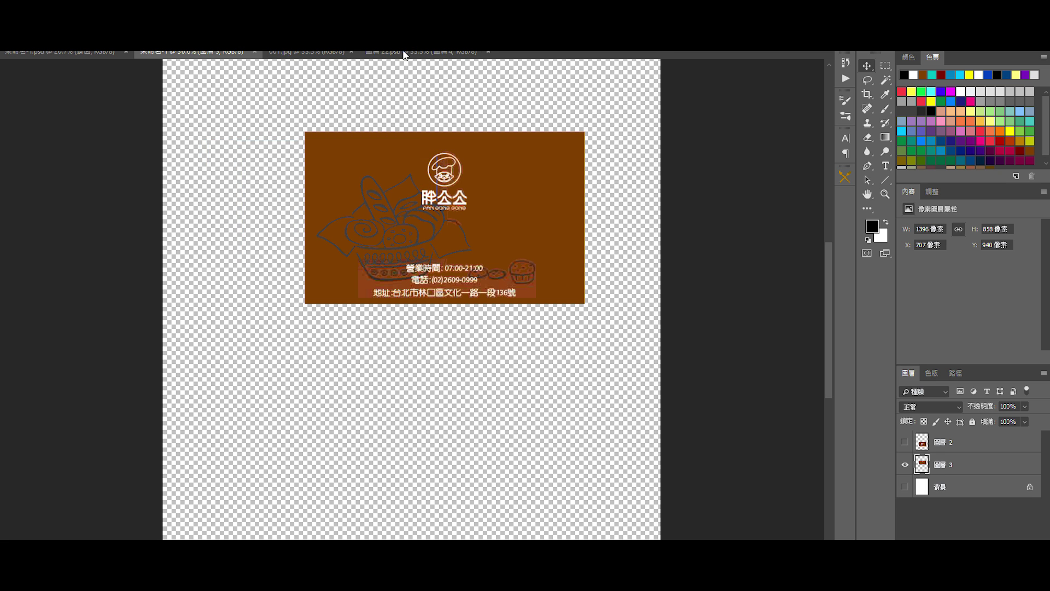
Step: Move and scale the brown card to fill the smart object canvas, then save it
click(405, 52)
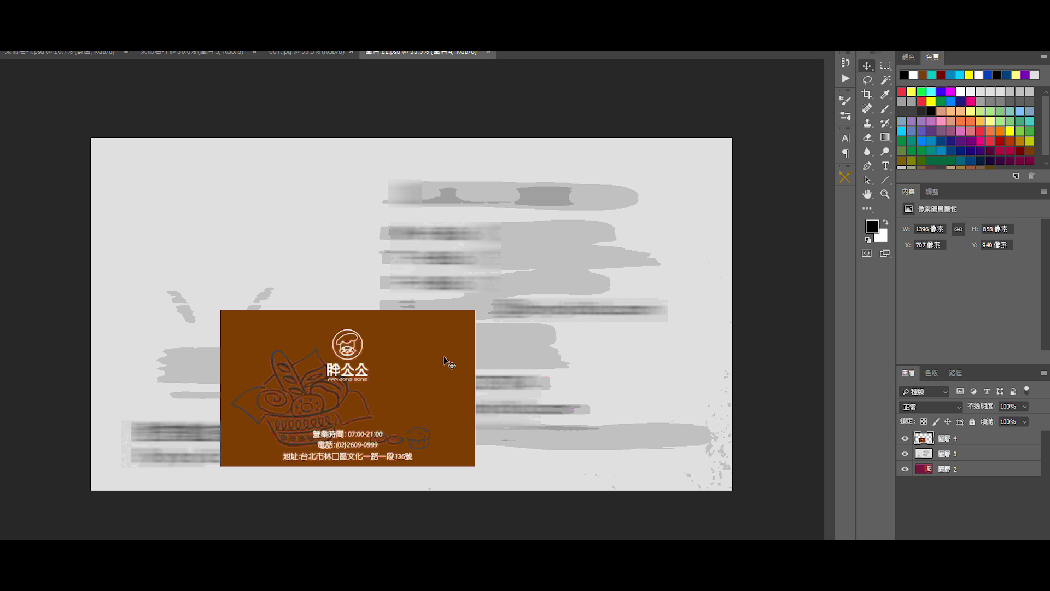
drag(443, 361, 310, 383)
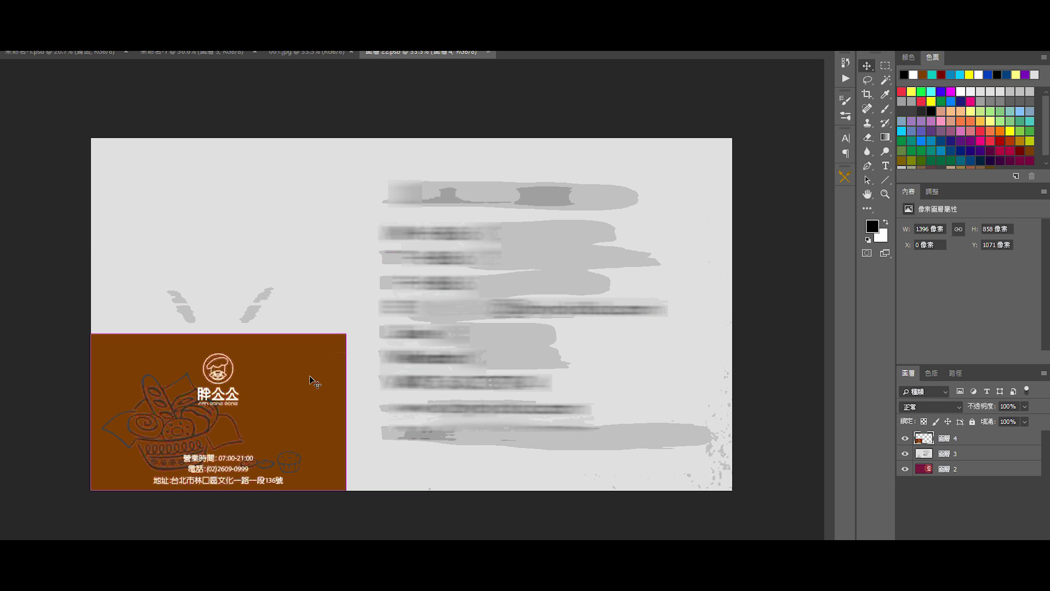
key(ctrl+t)
mouse_move(343, 336)
mouse_down()
mouse_move(698, 179)
mouse_move(762, 181)
mouse_up()
key(Return)
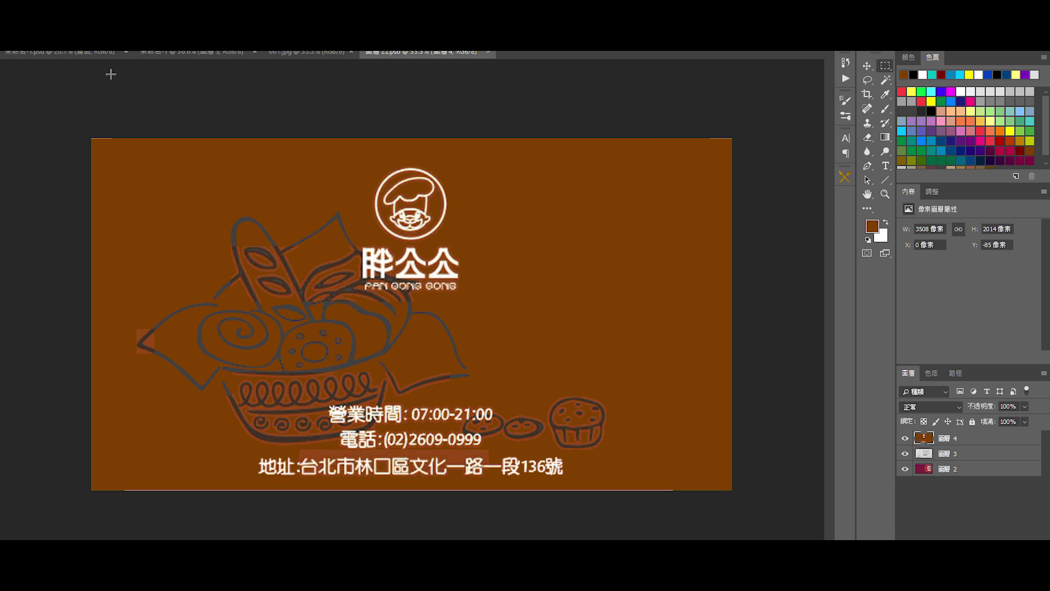
click(27, 44)
click(47, 131)
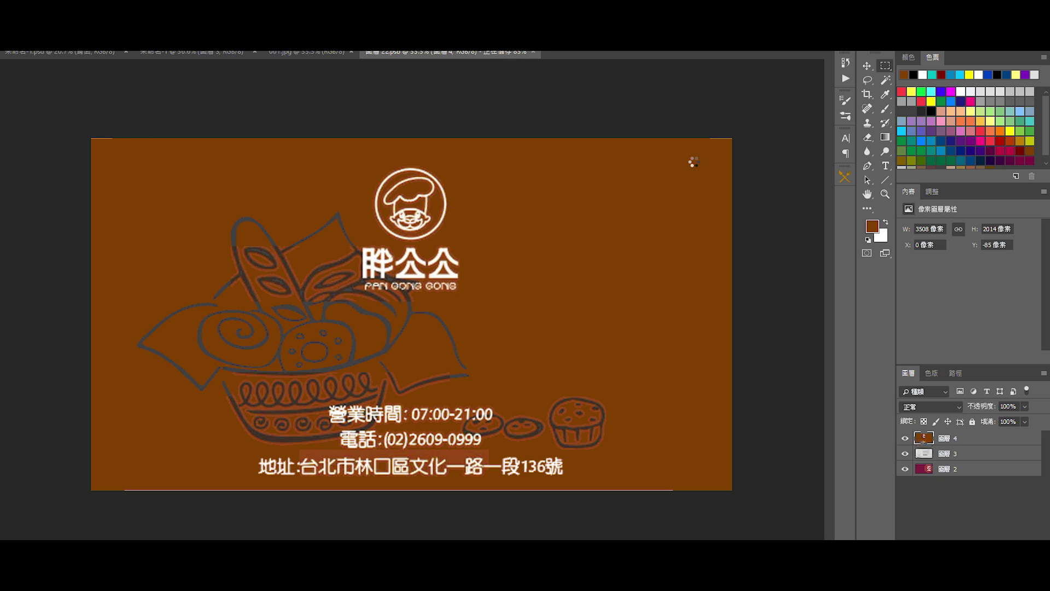
Step: Return to the mockup document and dismiss the Filter menu without applying anything
click(100, 52)
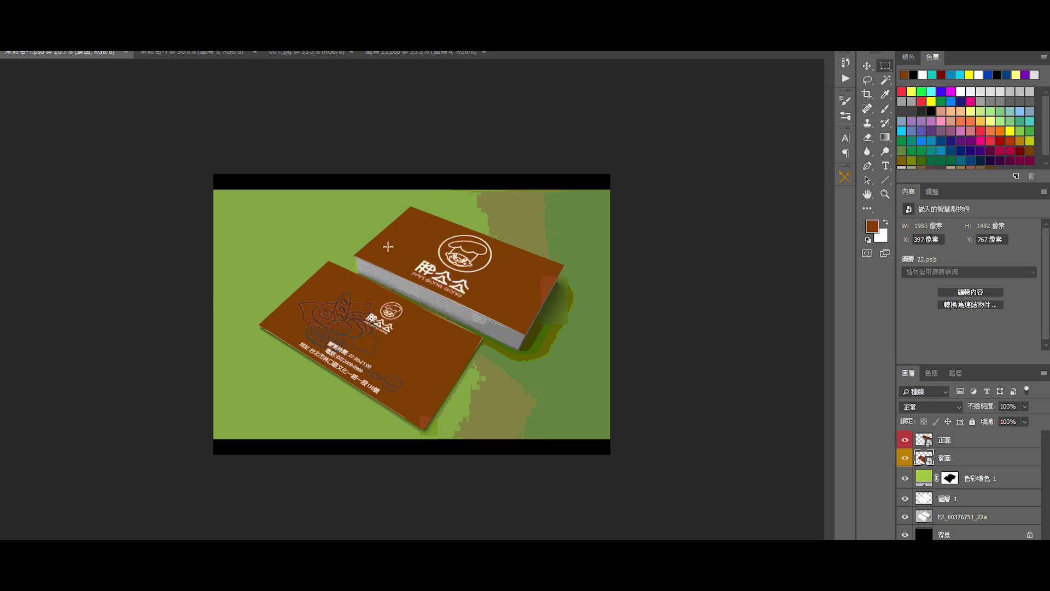
click(208, 43)
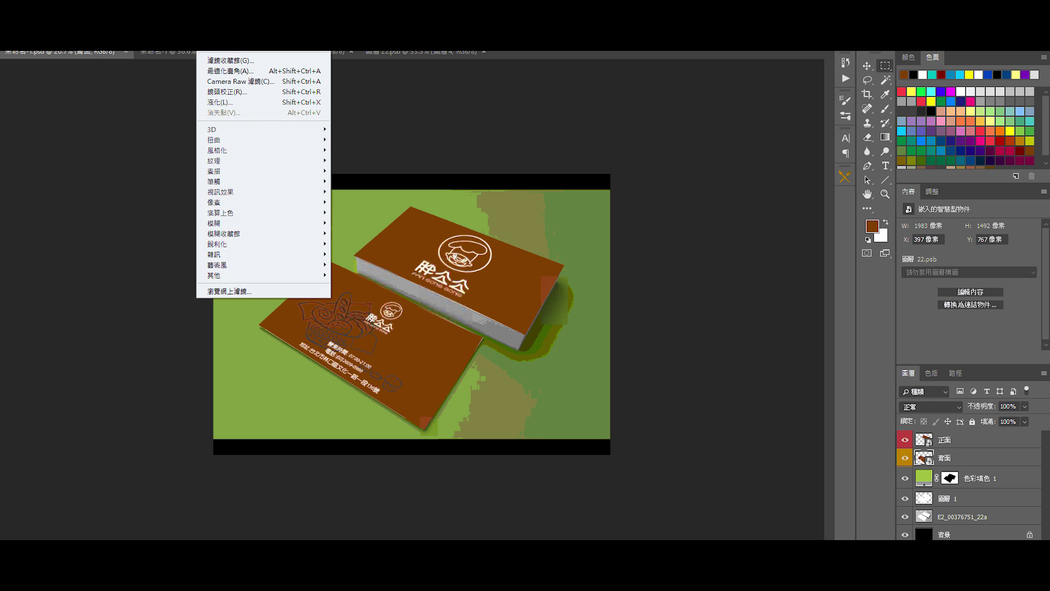
click(563, 87)
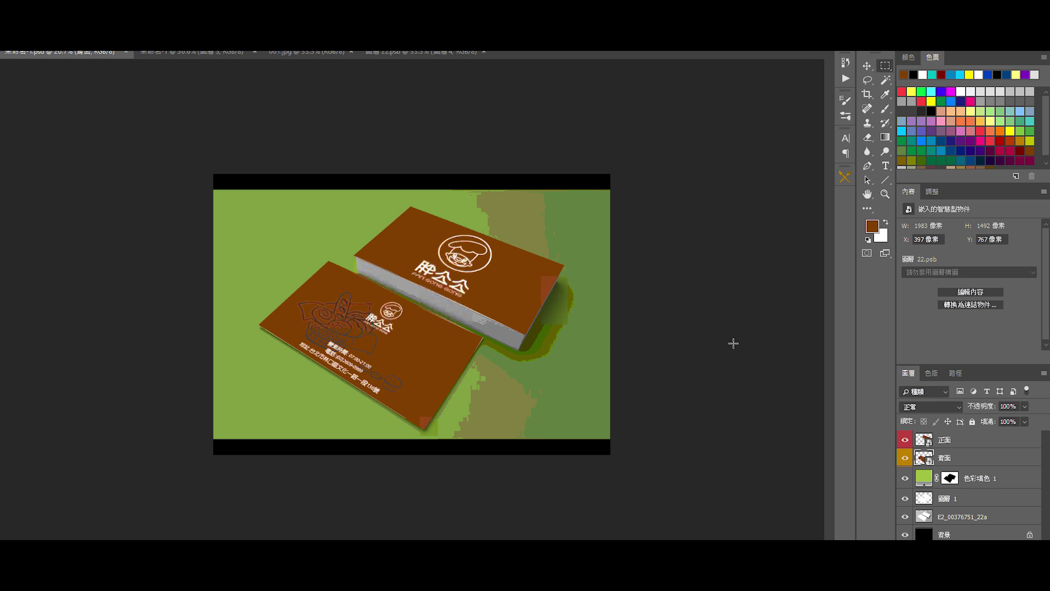
Step: Set the 色彩填色 1 fill colour to near-white f4f7e7
double_click(920, 478)
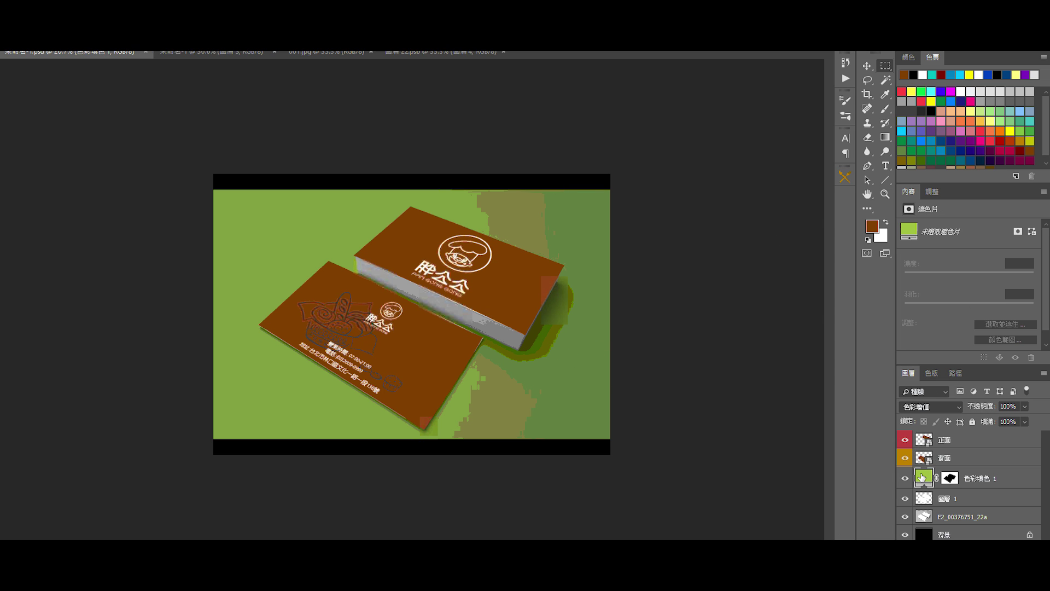
drag(666, 226, 607, 190)
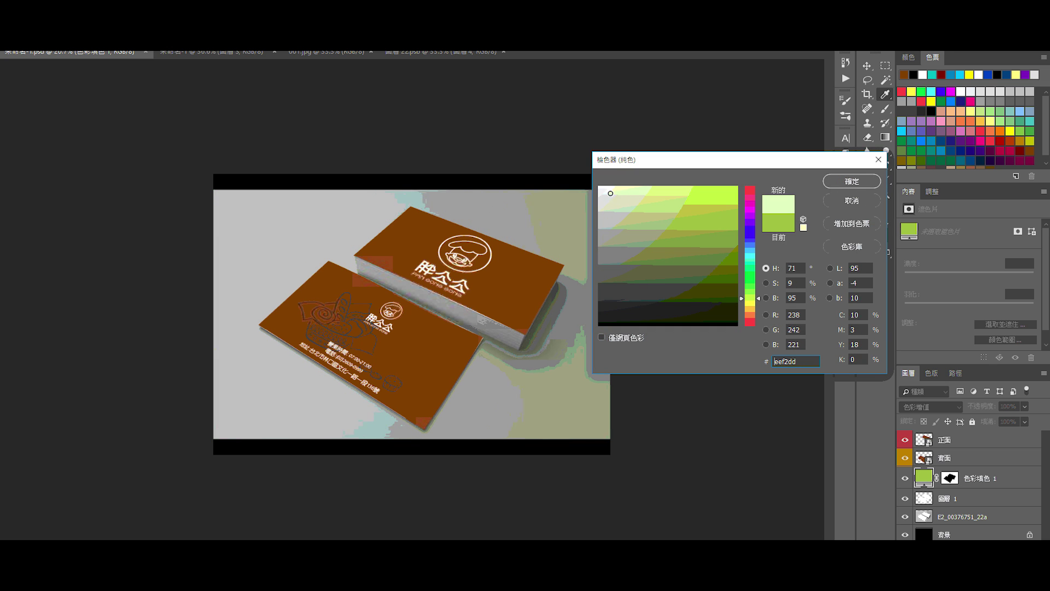
click(865, 183)
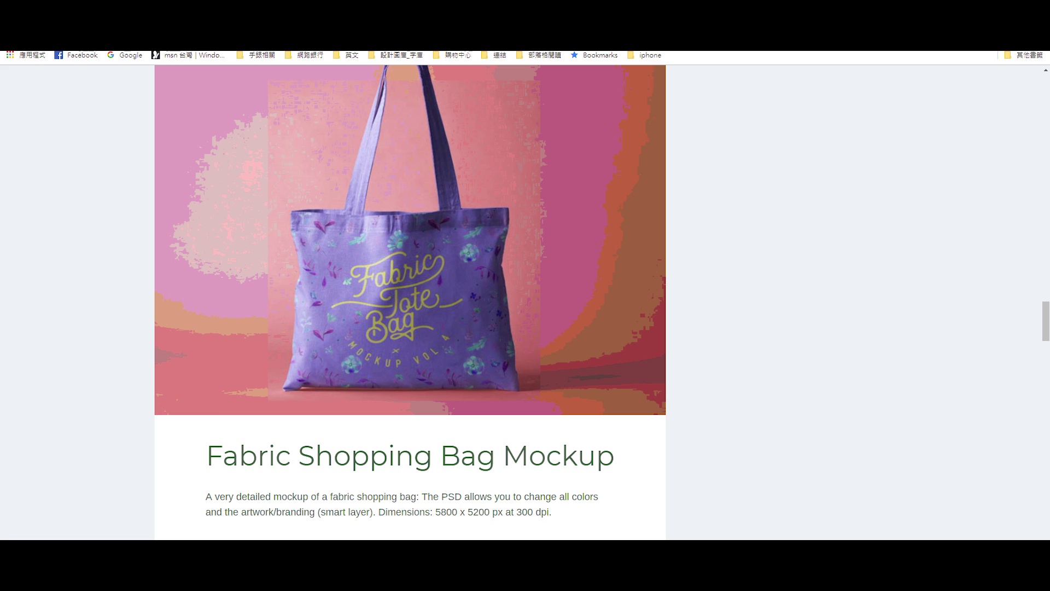
scroll(218, 269, up, 5)
scroll(308, 286, up, 5)
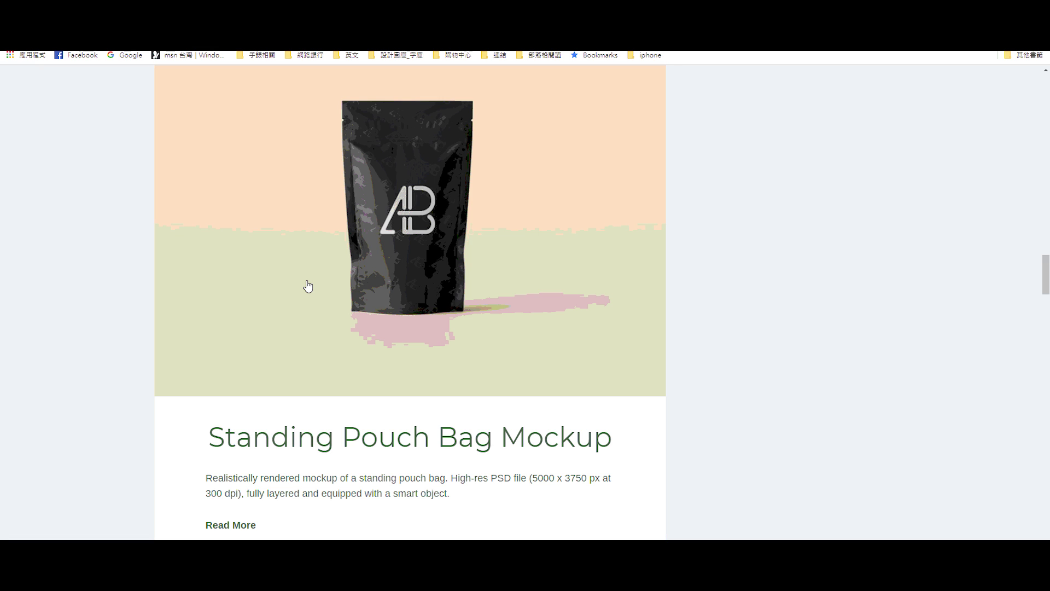
scroll(308, 286, up, 10)
scroll(706, 265, up, 5)
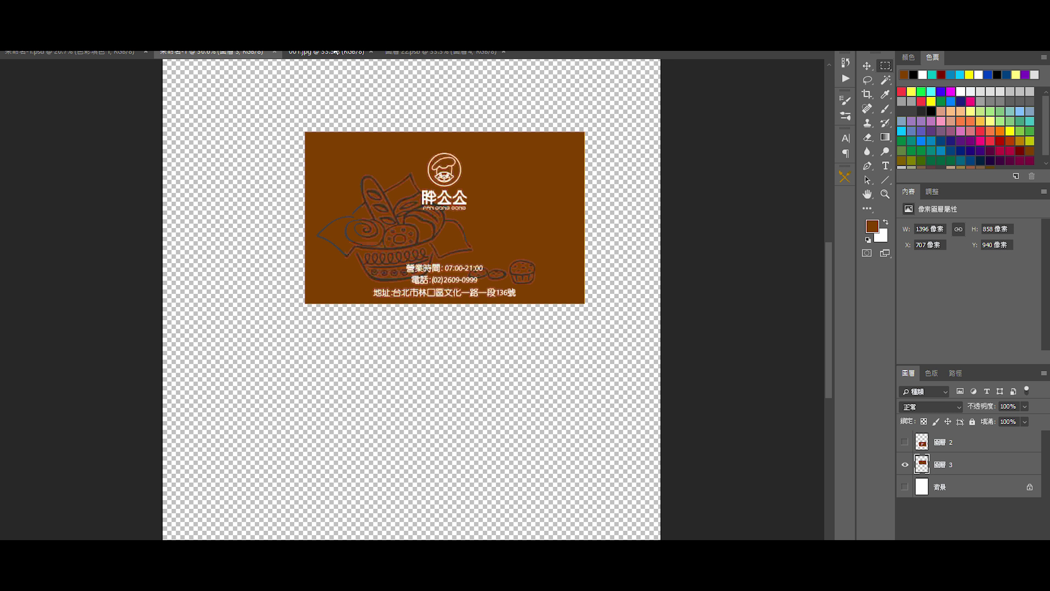
Step: Add a Solid Color fill layer over the blank business-card photo
click(334, 53)
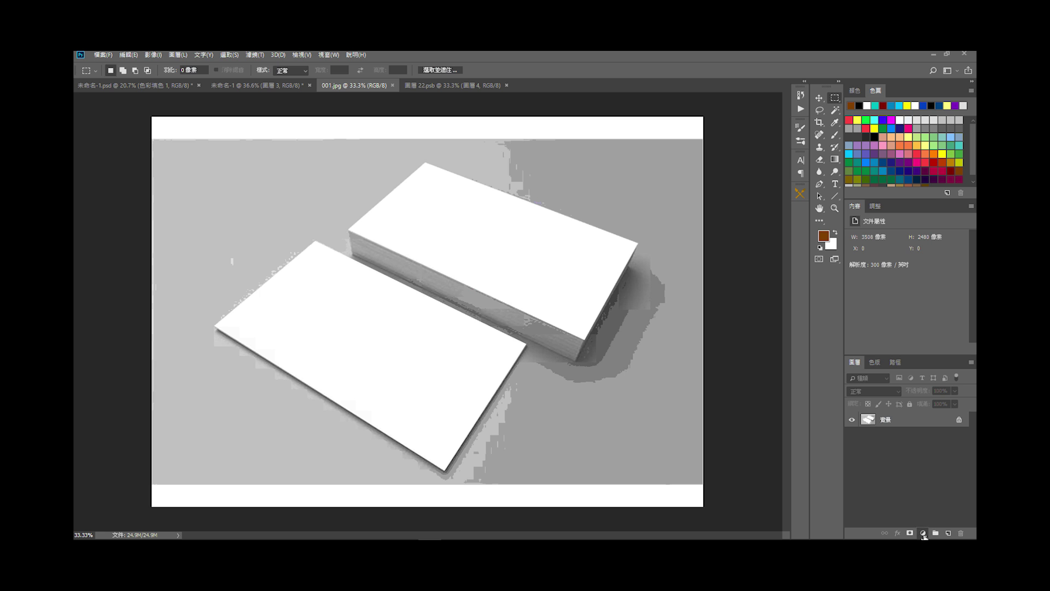
click(923, 533)
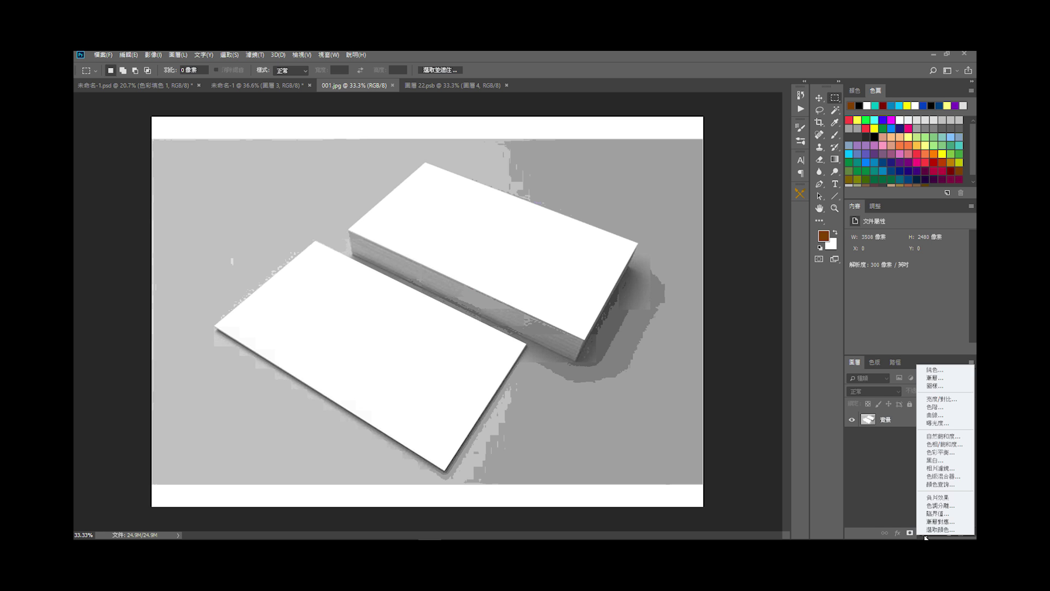
click(897, 498)
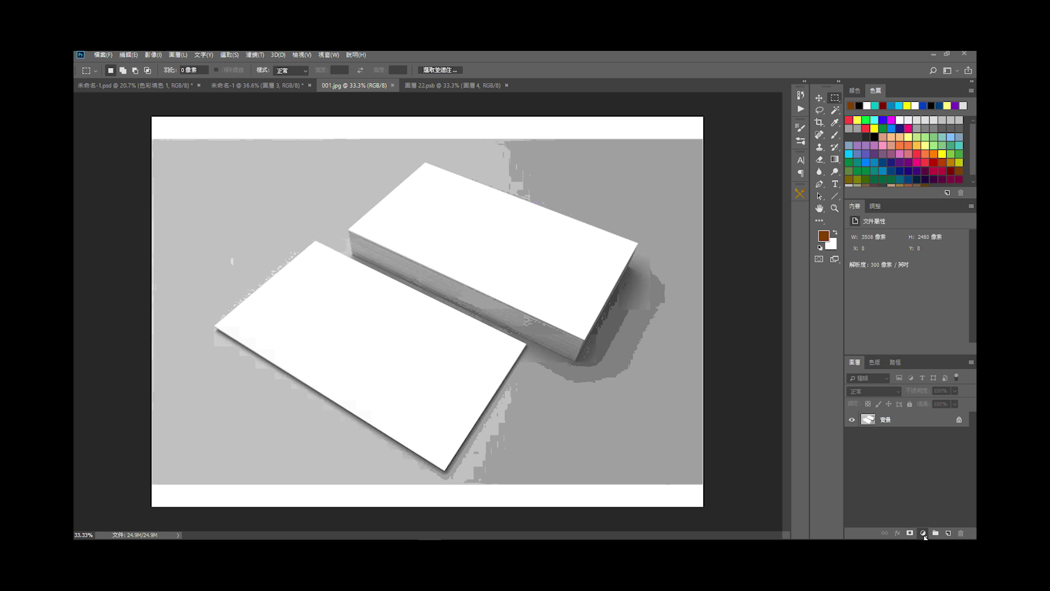
click(924, 533)
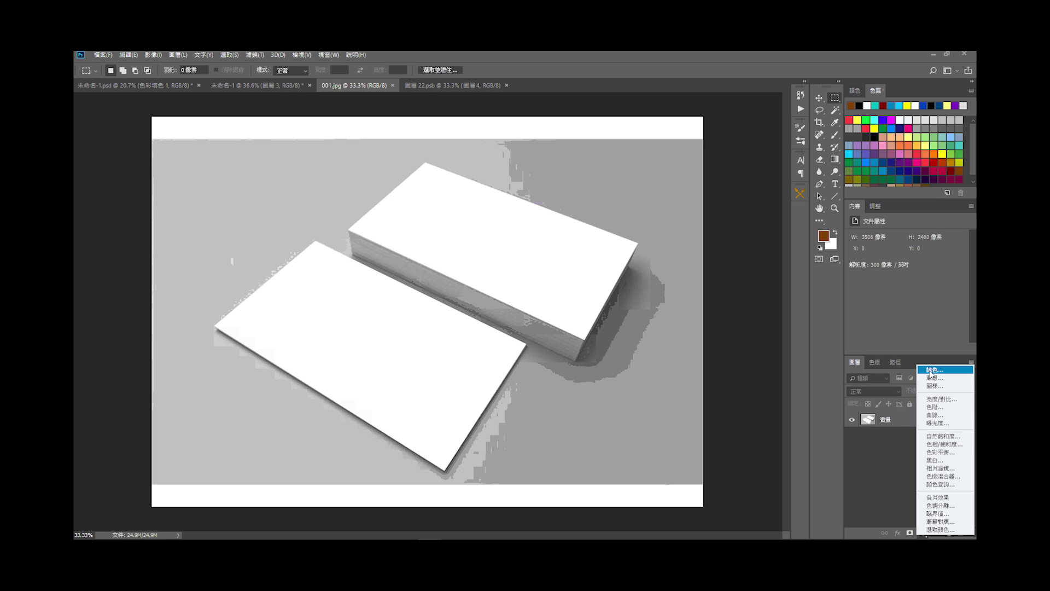
click(932, 370)
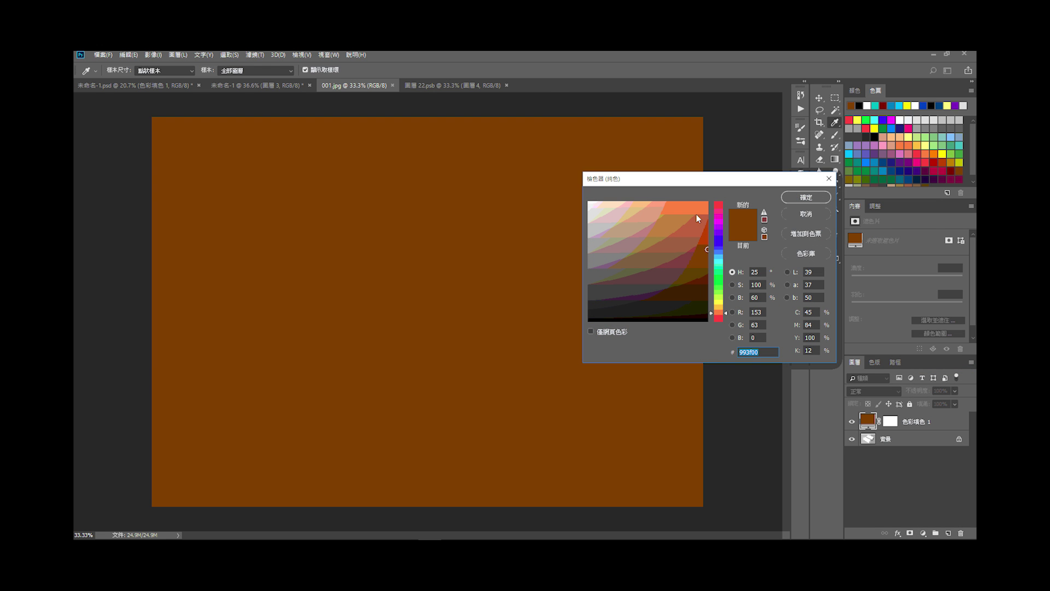
Step: Set the fill colour to a muted teal and hide the fill layer
drag(720, 307, 720, 258)
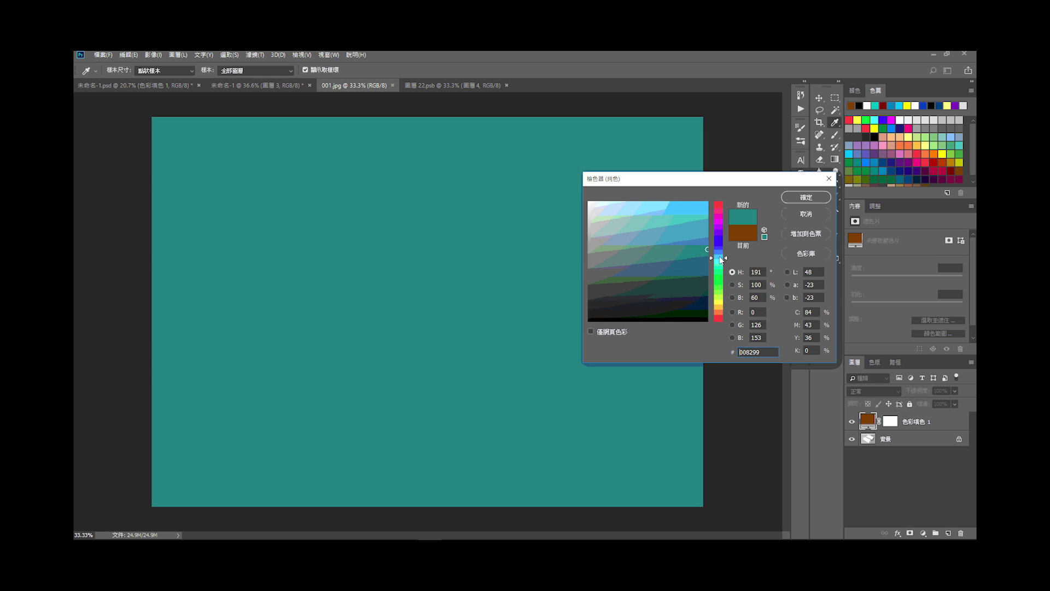
click(685, 209)
click(661, 232)
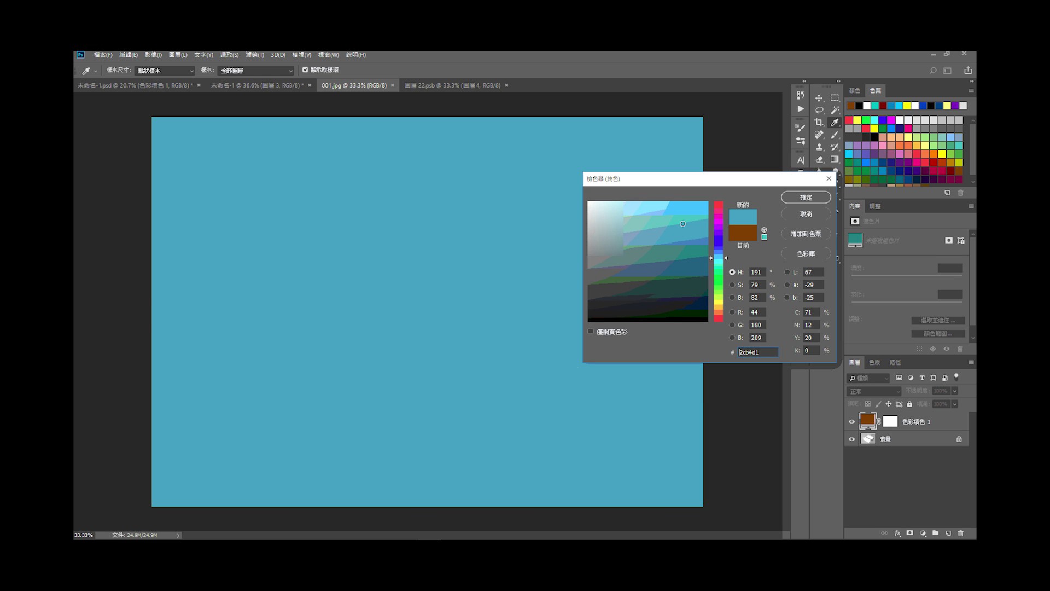
click(807, 197)
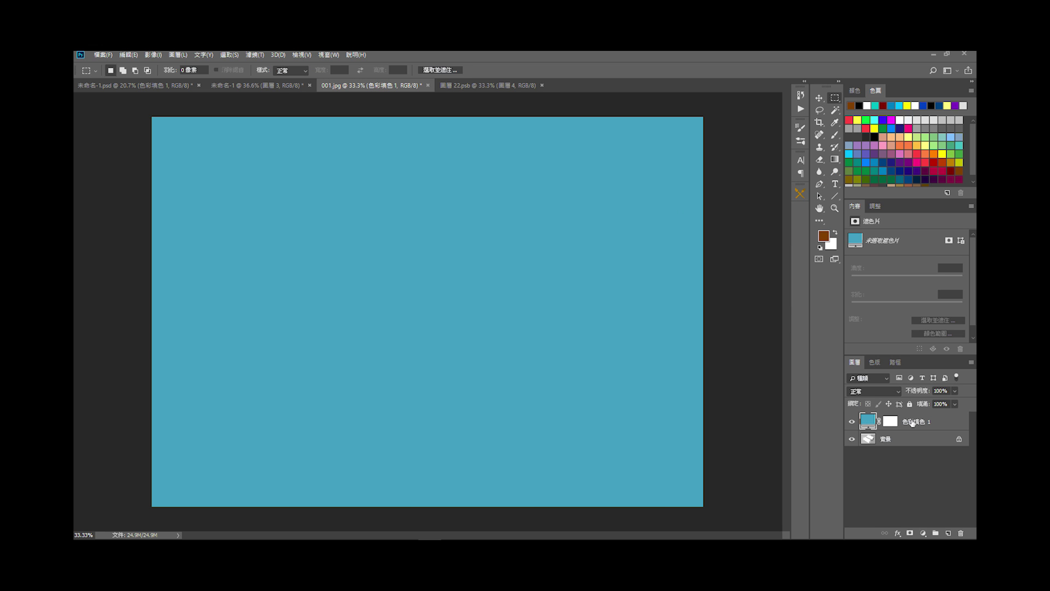
click(852, 421)
click(886, 441)
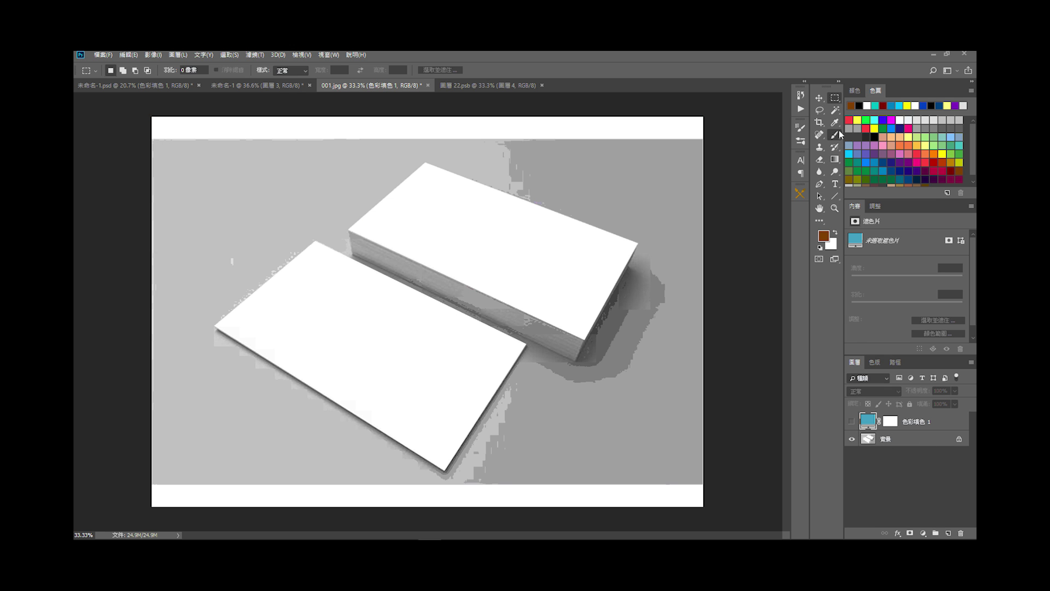
Step: Magic Wand the front card on Background to mask the teal fill, then show and select the fill layer
click(835, 110)
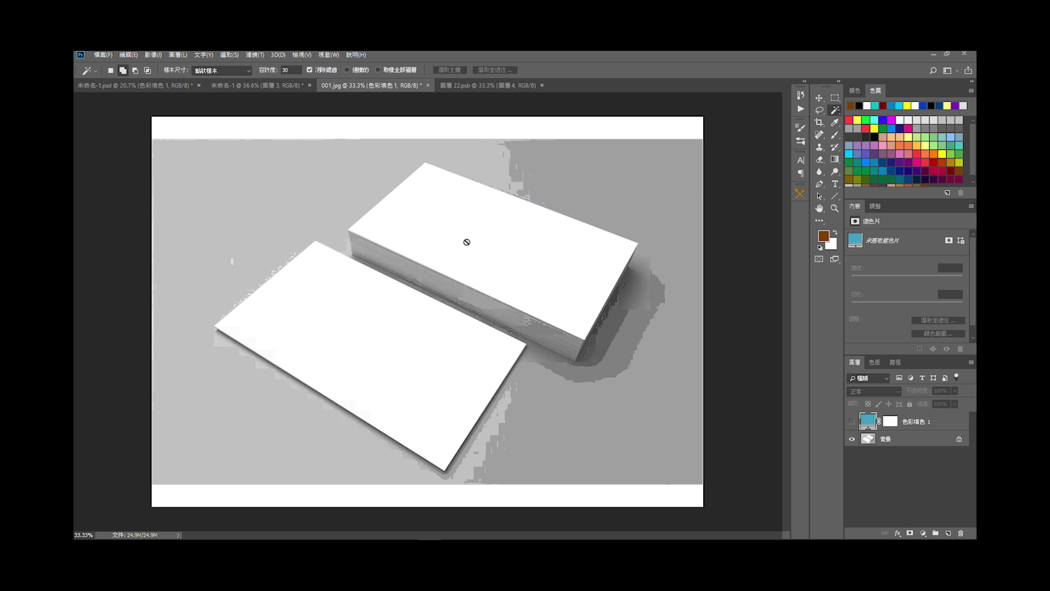
click(911, 440)
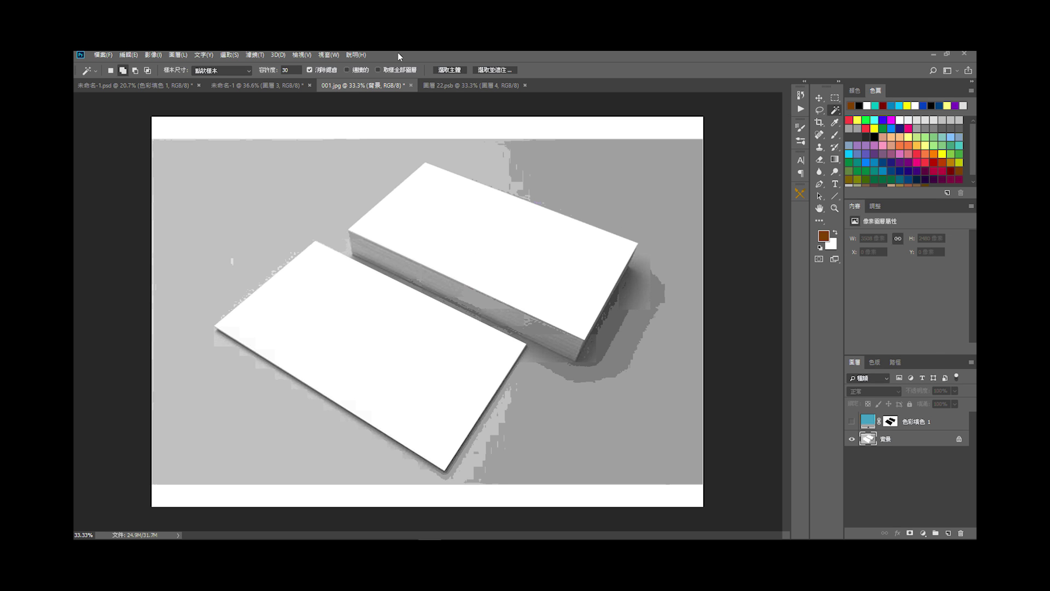
click(348, 332)
key(ctrl+d)
click(819, 98)
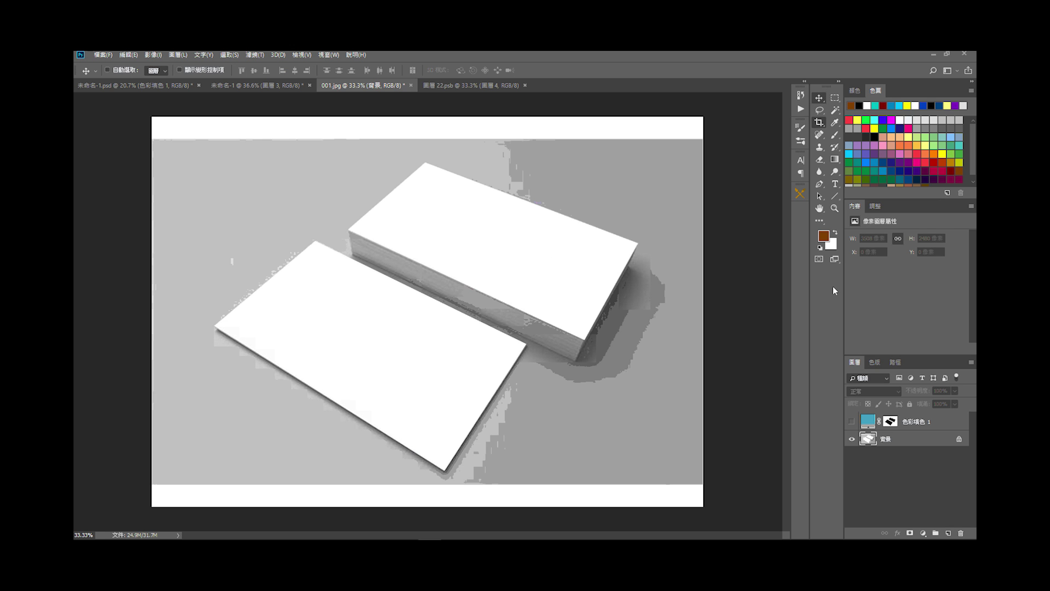
click(851, 422)
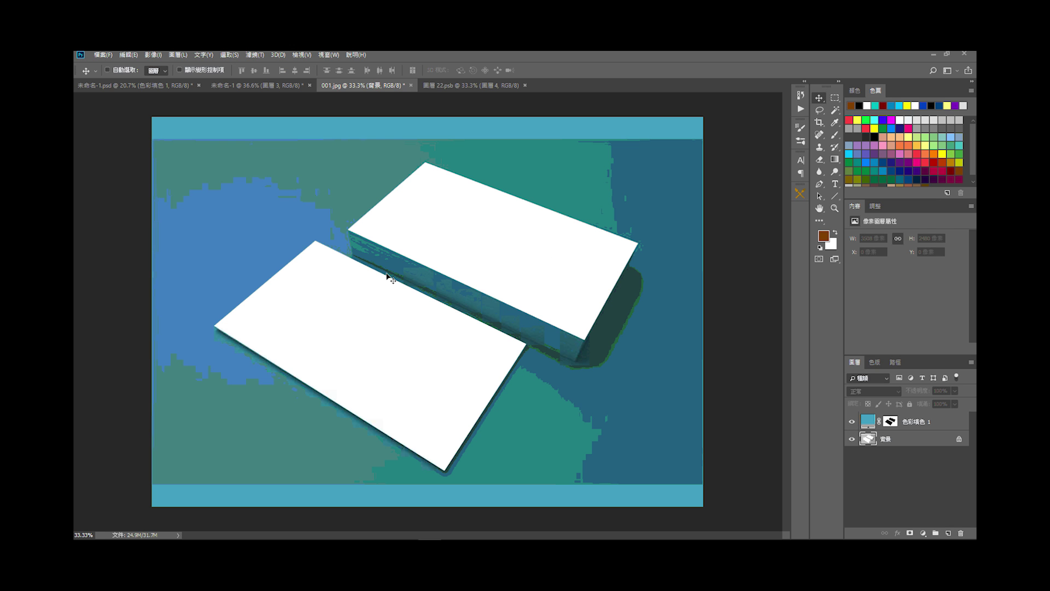
click(937, 424)
Step: Add a new top layer, convert it to a smart object, and give it an orange colour label
click(949, 533)
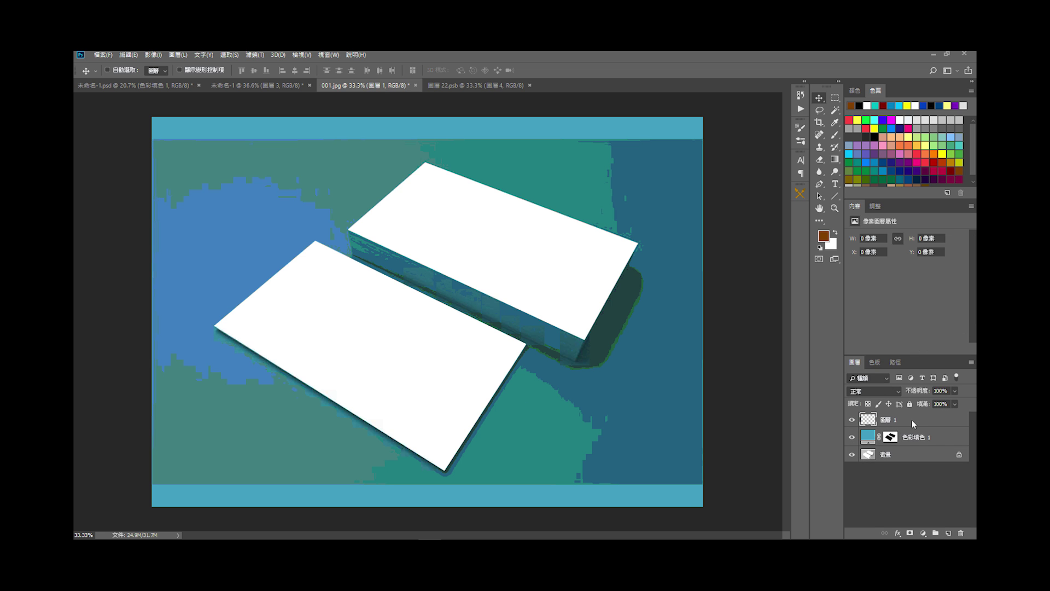
right_click(912, 425)
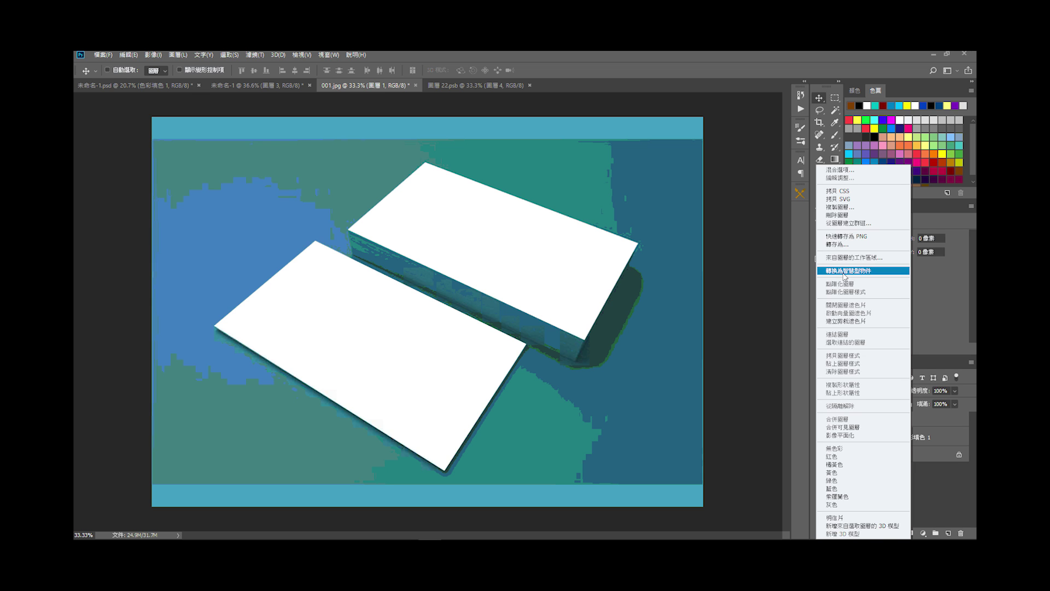
click(846, 270)
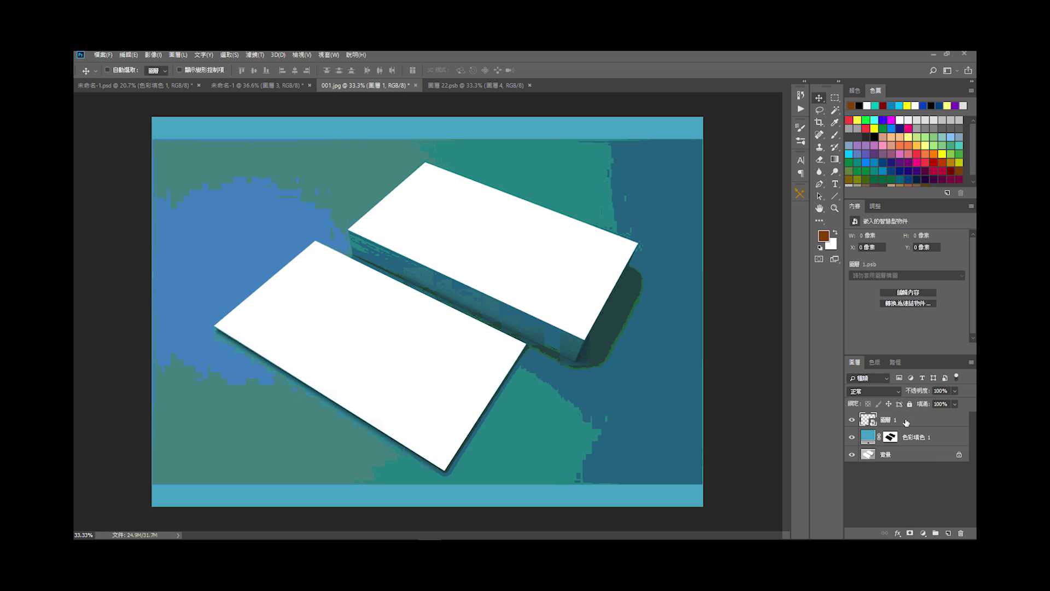
right_click(911, 419)
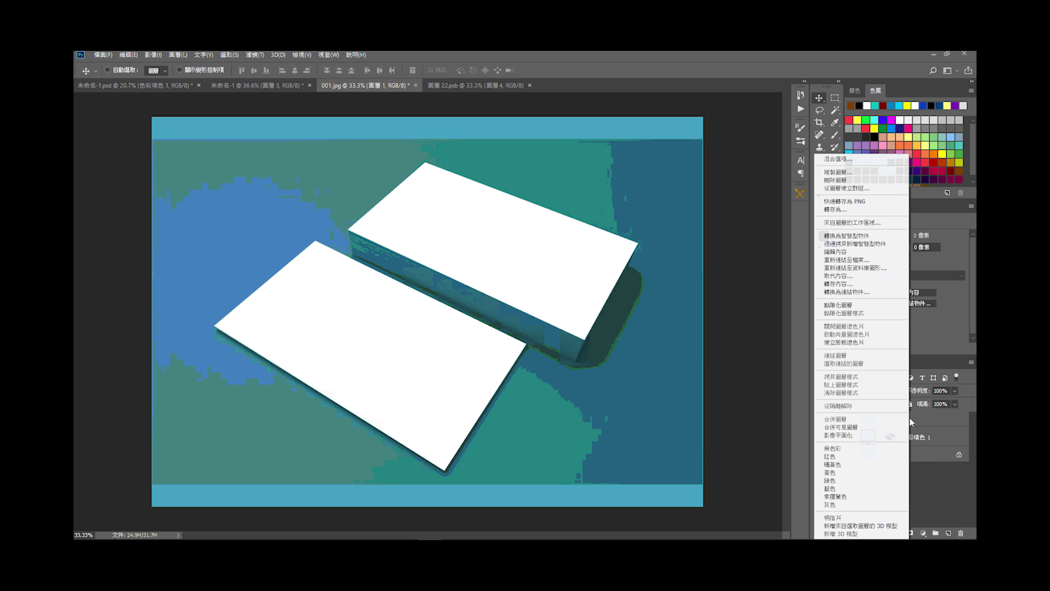
click(842, 465)
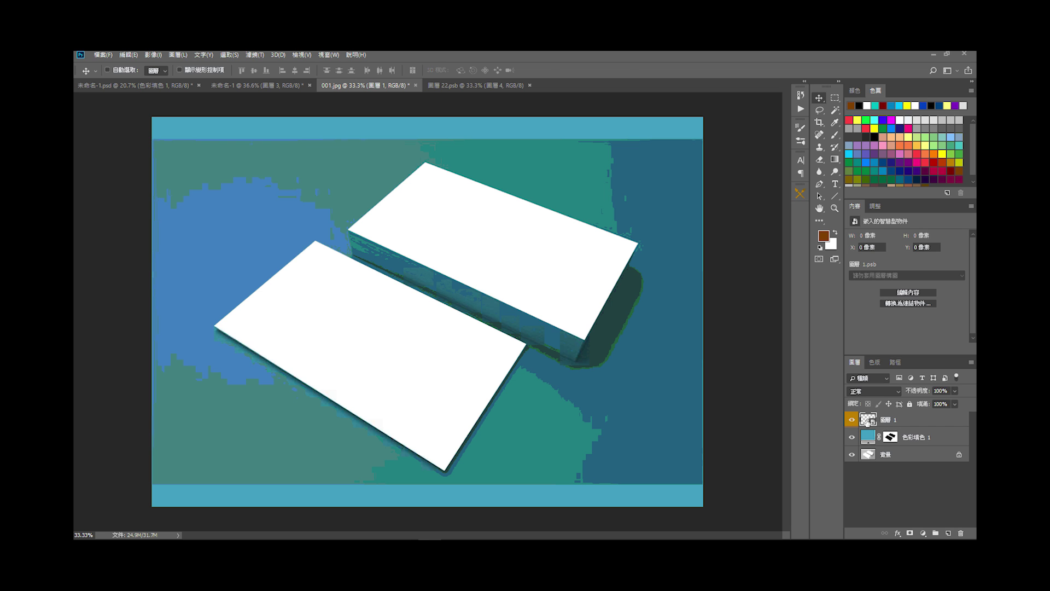
Step: Open the empty smart object's contents, then select the whole brown 胖公公 card design
double_click(867, 420)
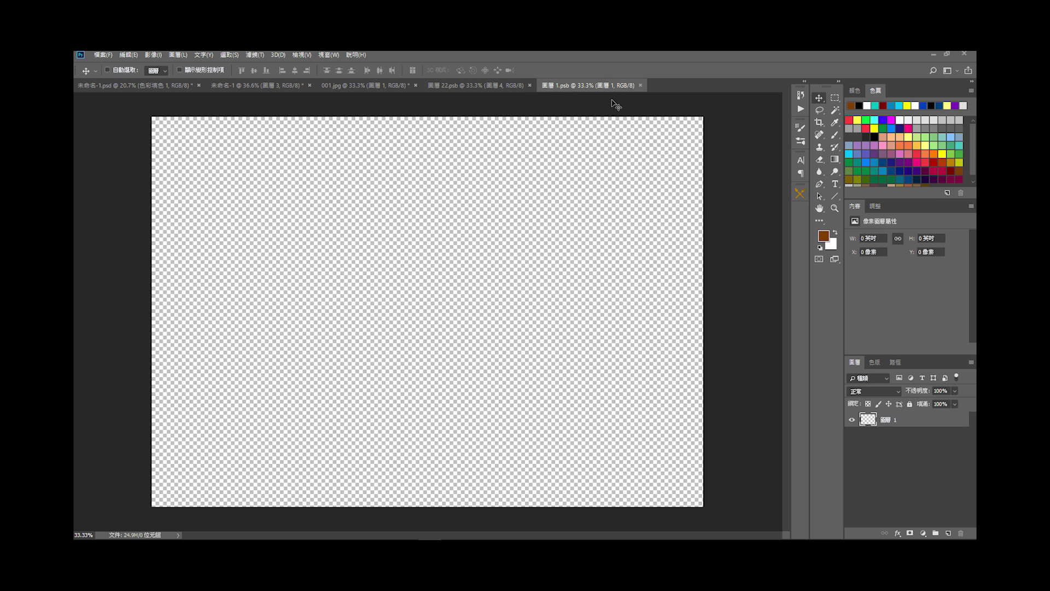
click(324, 85)
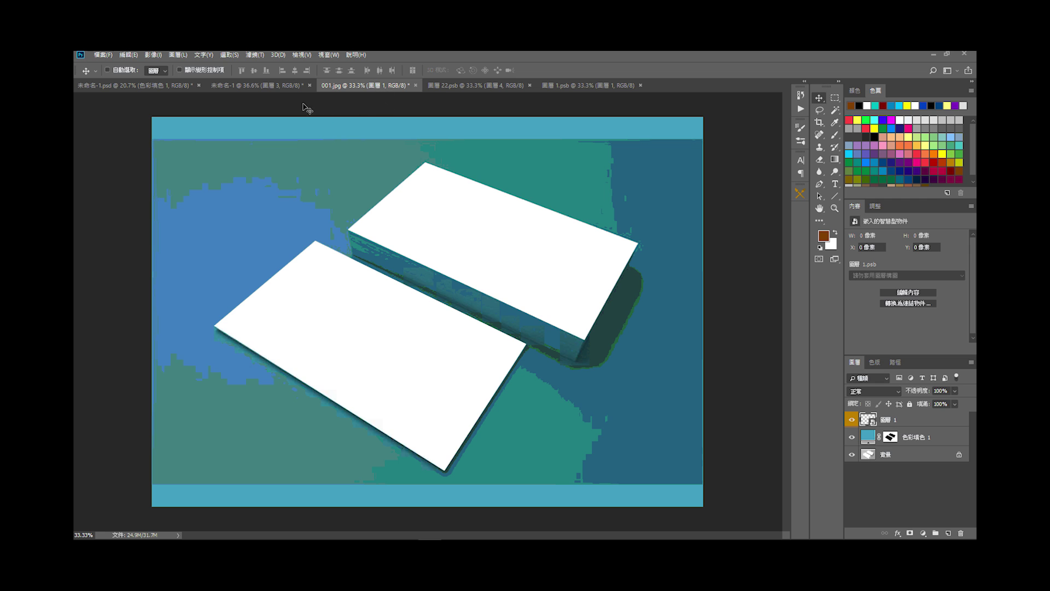
click(443, 85)
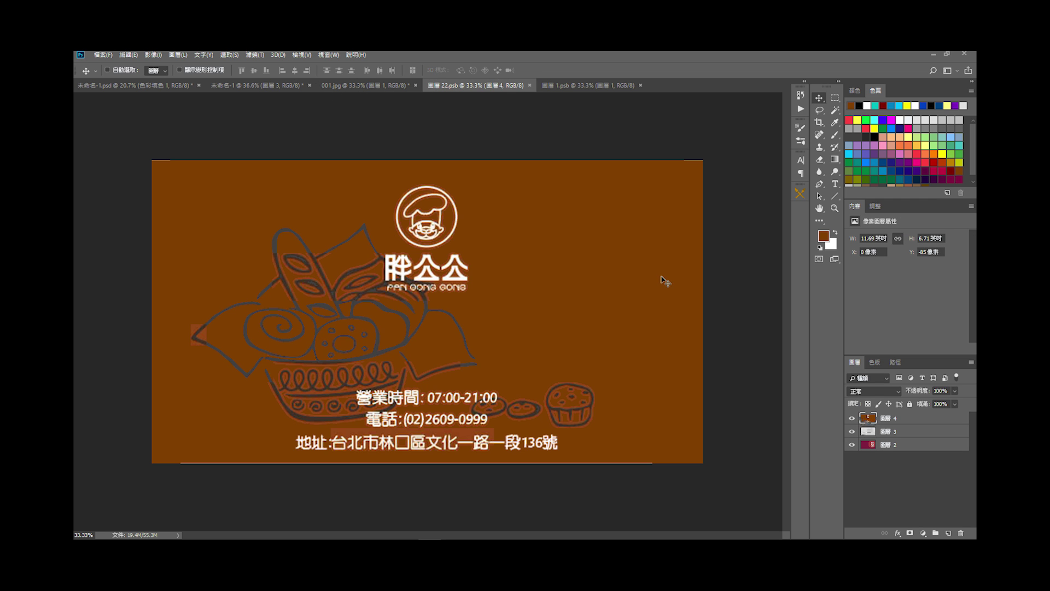
key(ctrl)
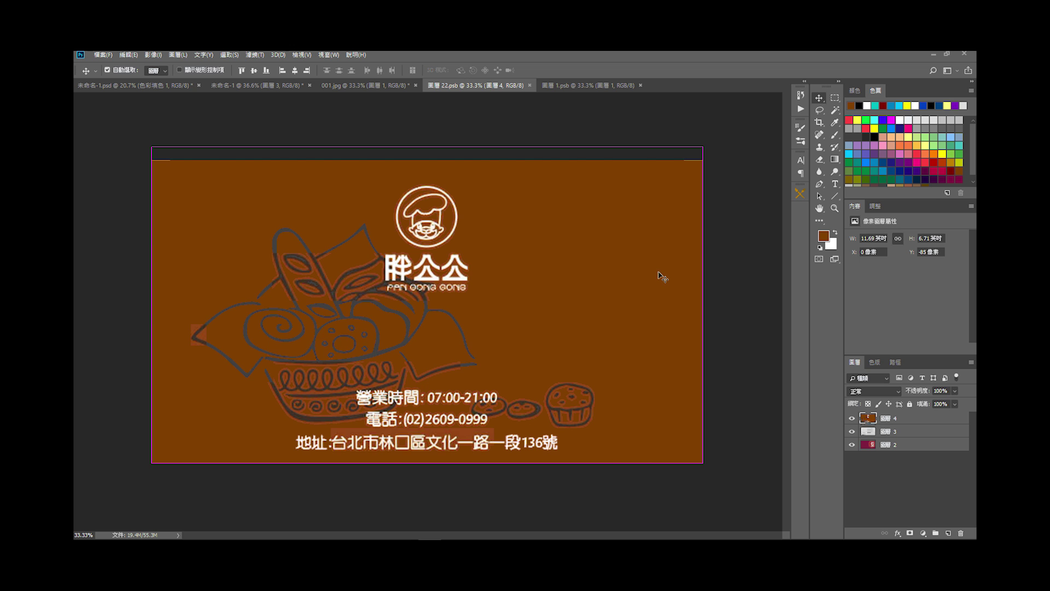
key(ctrl+a)
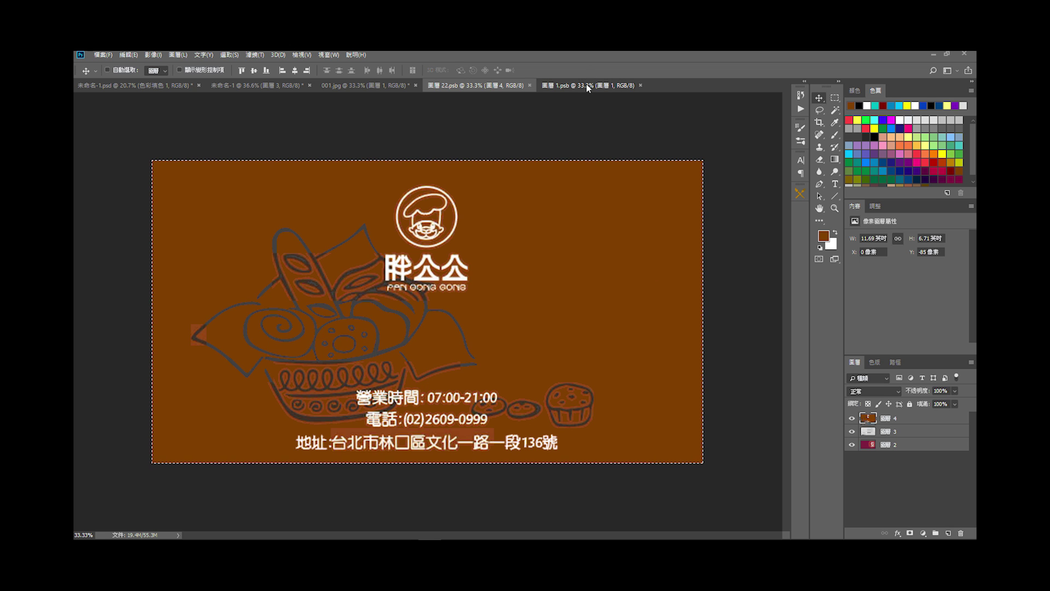
Step: Paste the brown 胖公公 card design into the empty smart object canvas
click(612, 90)
key(ctrl)
key(ctrl+v)
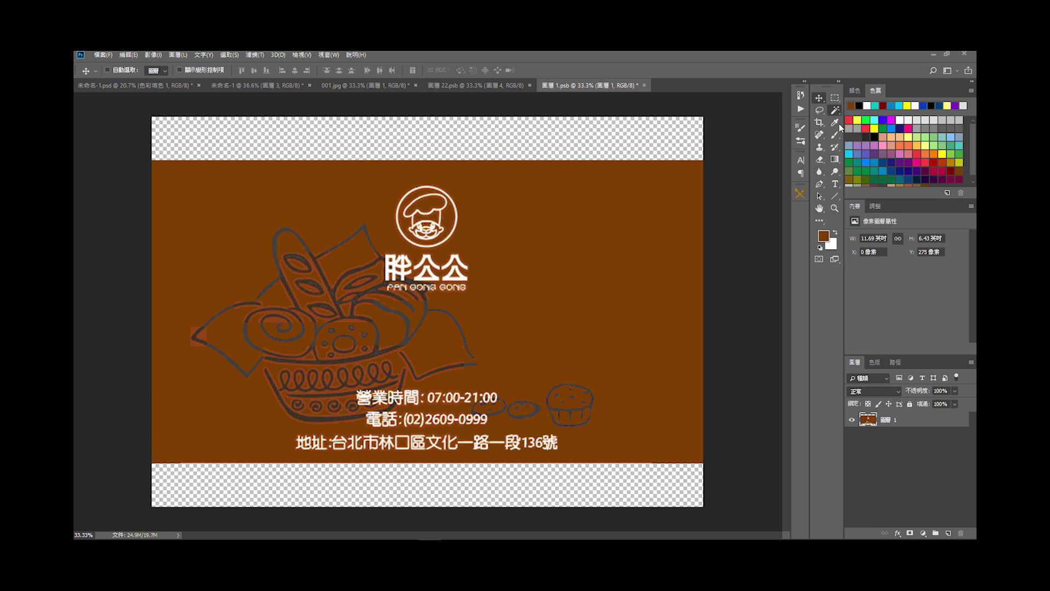
Step: Crop the canvas with no fixed ratio so its top and bottom meet the card edges
click(820, 124)
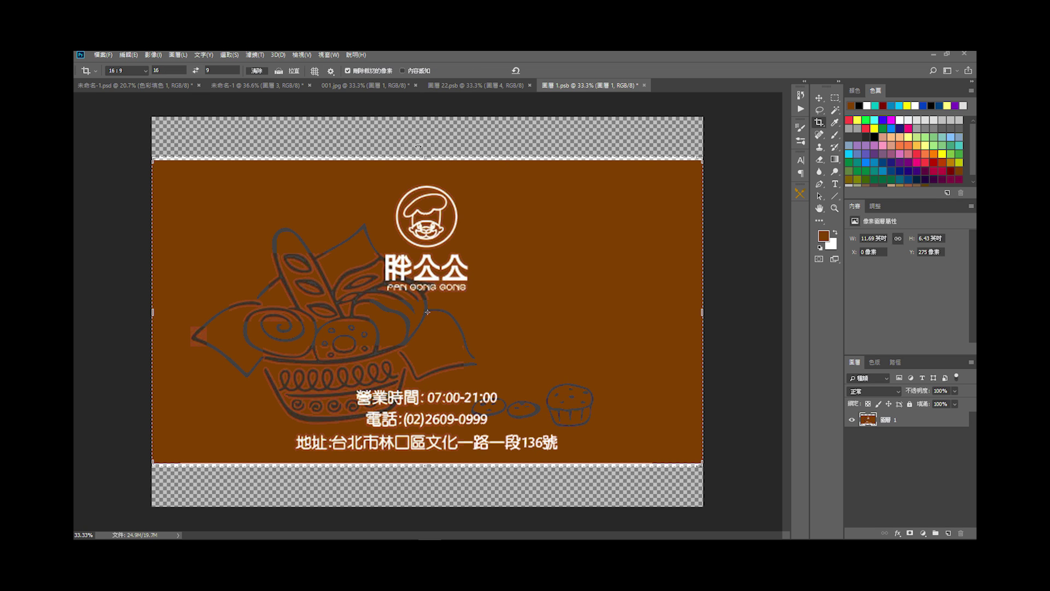
click(429, 157)
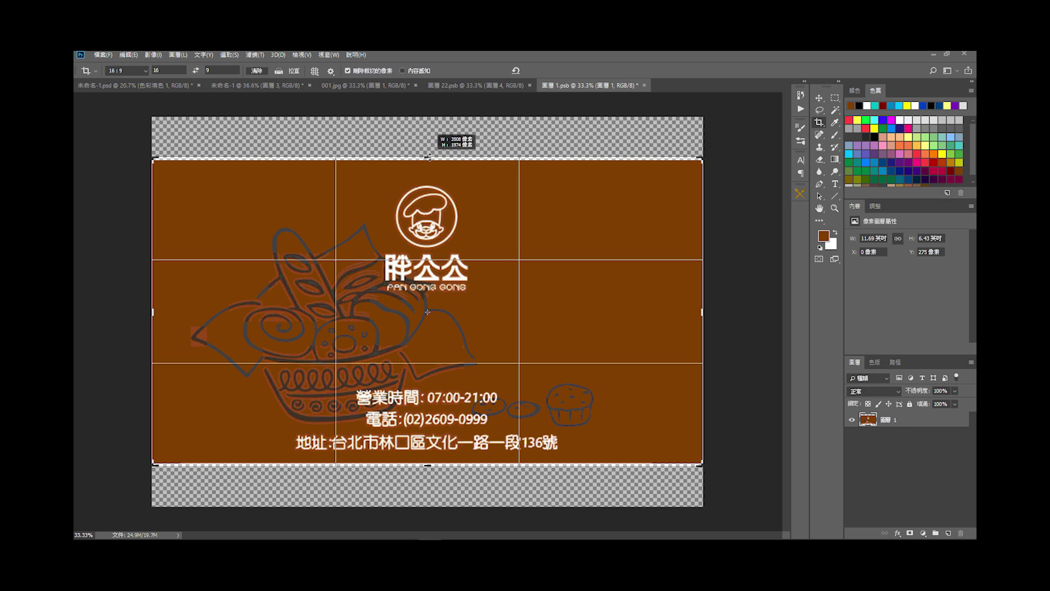
click(255, 71)
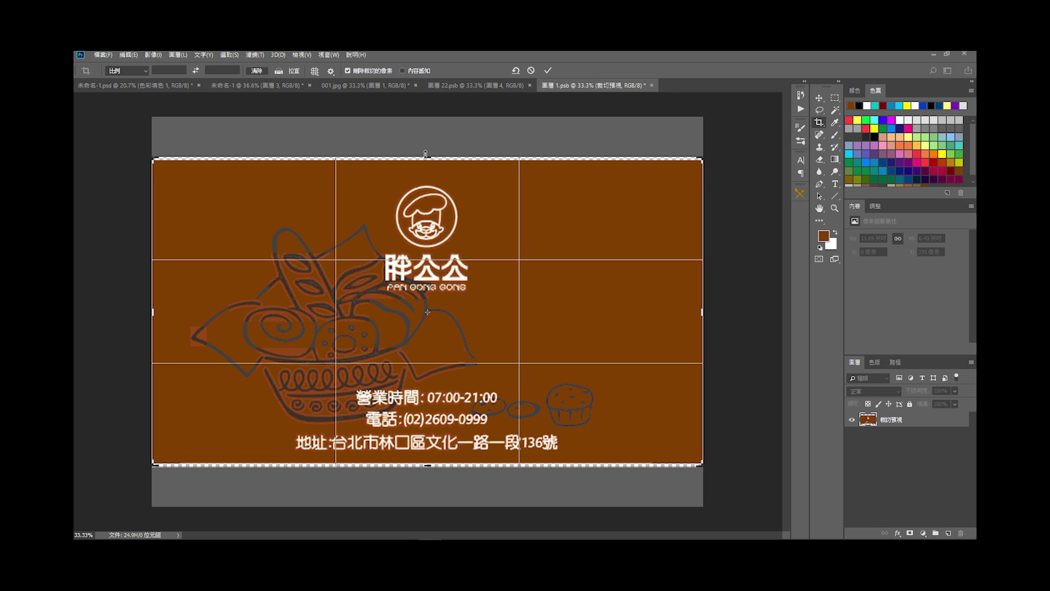
drag(425, 155, 426, 160)
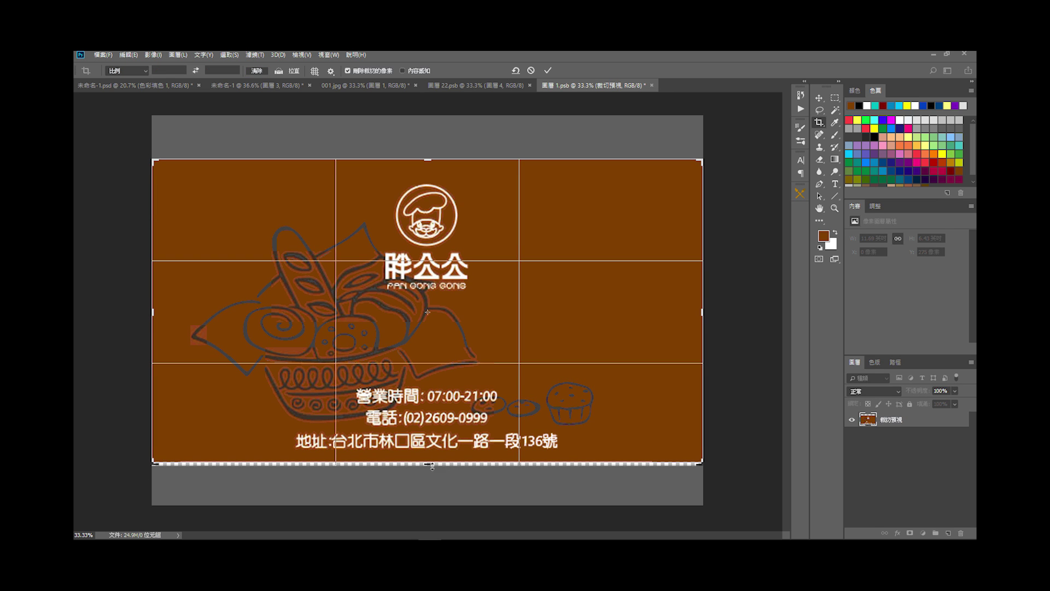
drag(432, 466, 430, 463)
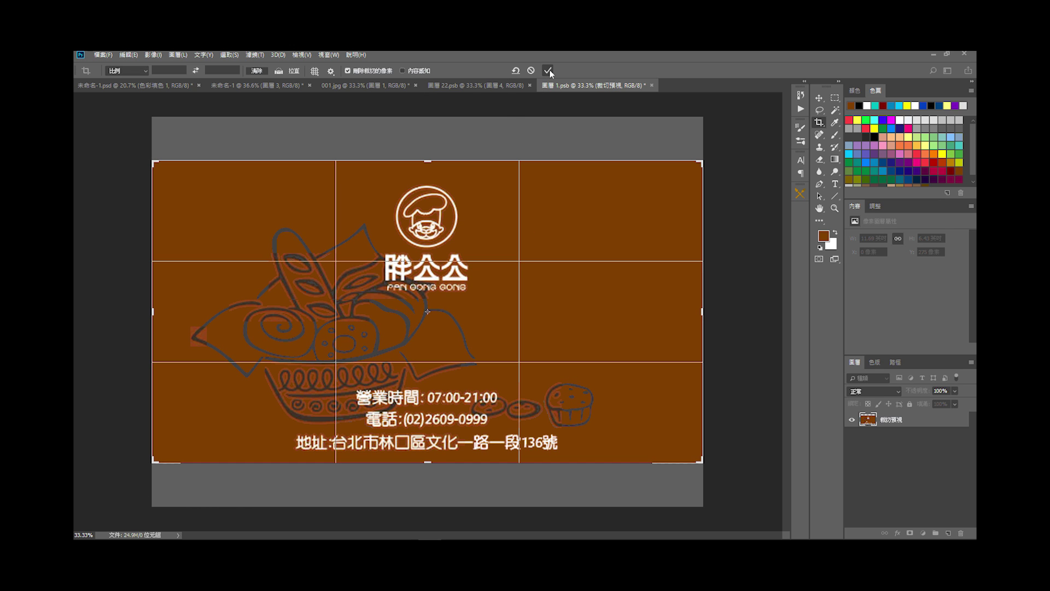
click(548, 71)
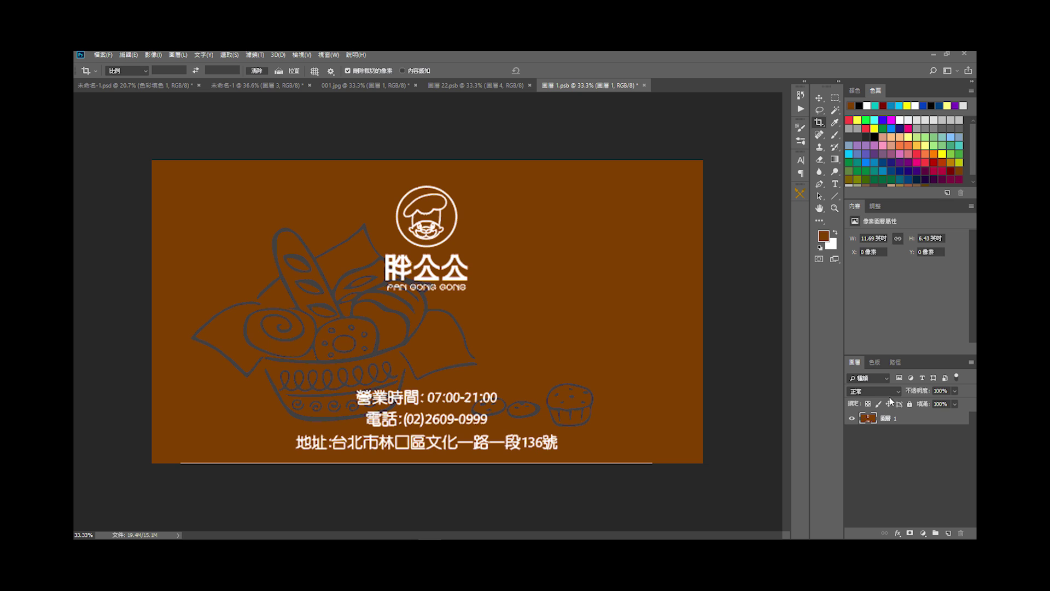
Step: Save the smart object contents and return to the 001.jpg mockup
click(106, 55)
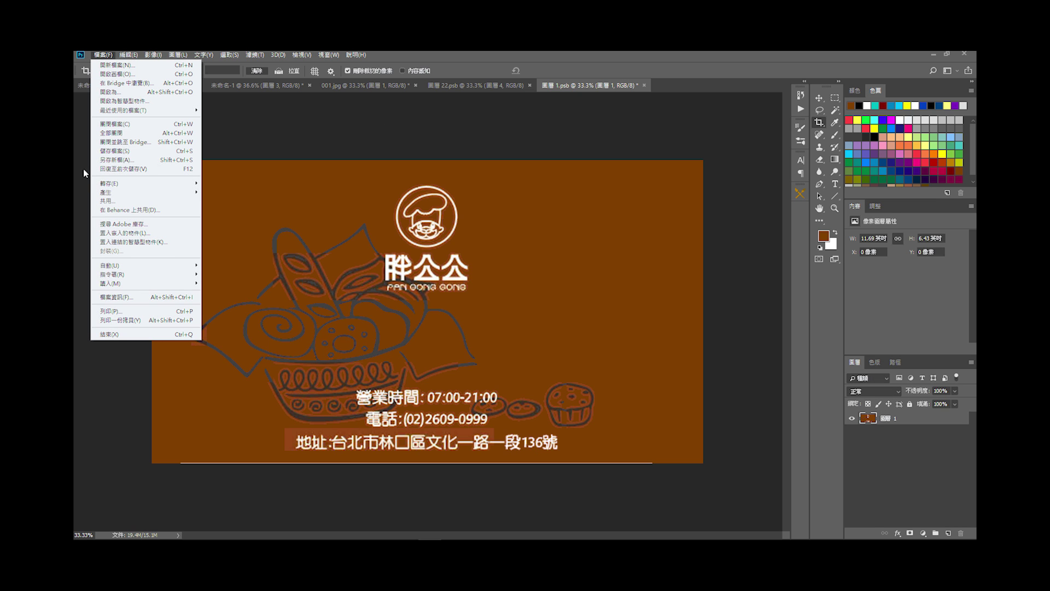
click(152, 154)
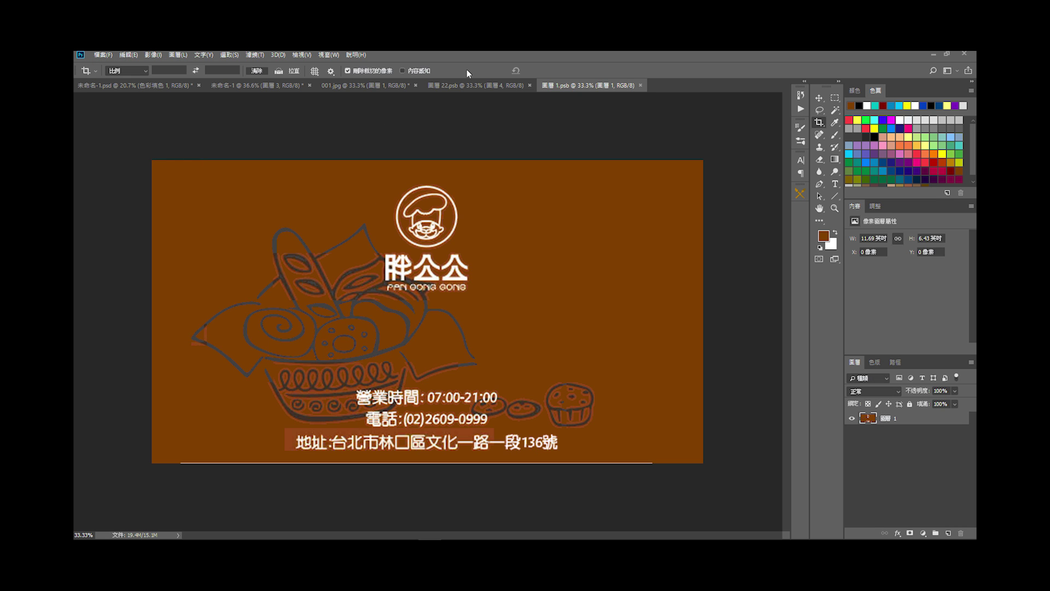
click(474, 86)
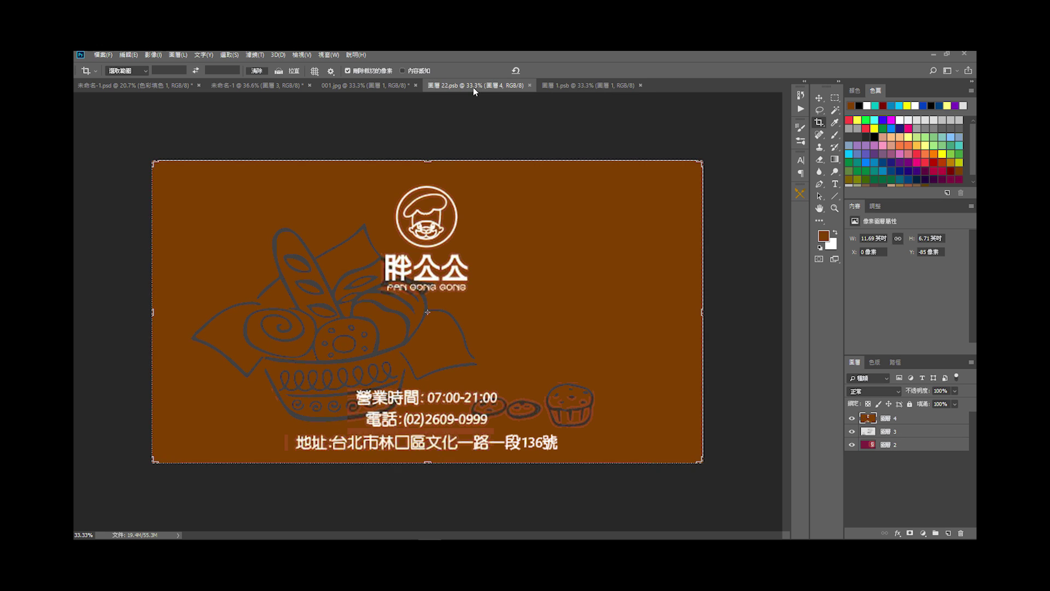
click(387, 86)
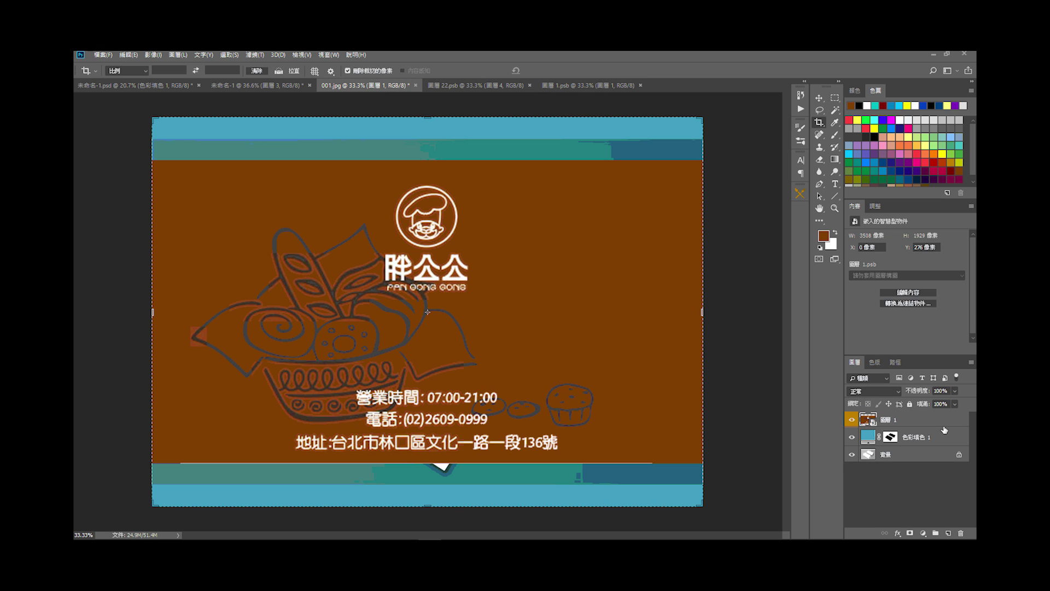
Step: Shrink the brown card design to about half size and rotate it ~34° over the loose card
click(820, 100)
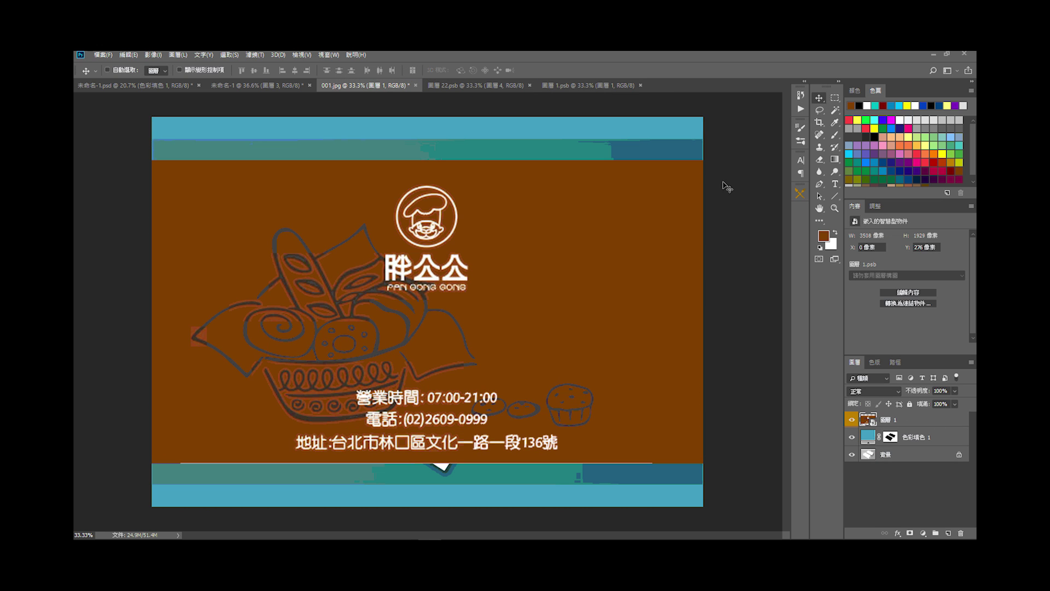
mouse_move(644, 221)
mouse_down()
mouse_move(620, 381)
mouse_move(636, 224)
mouse_up()
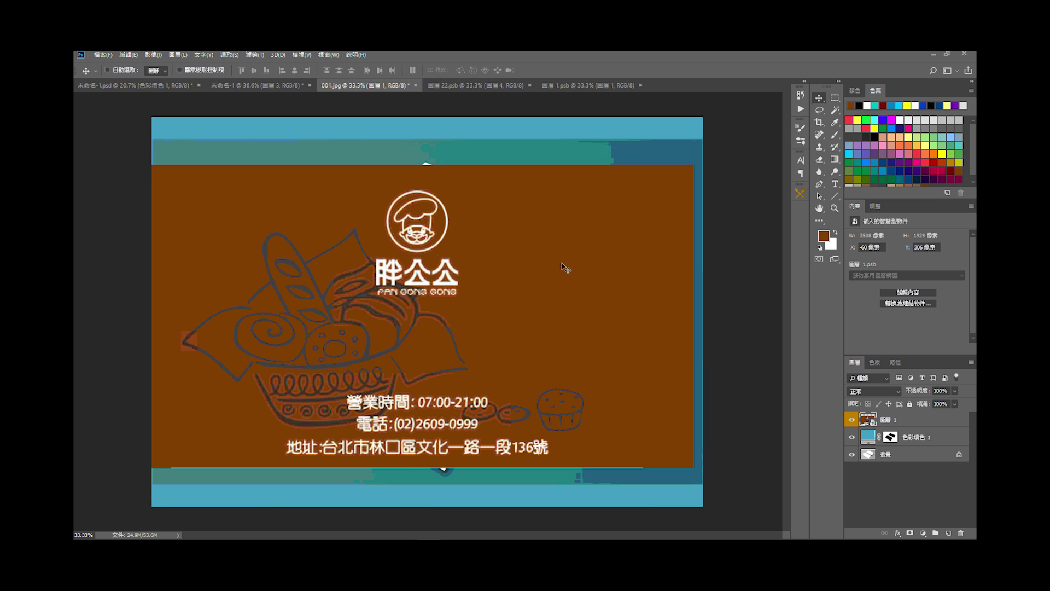
key(ctrl+t)
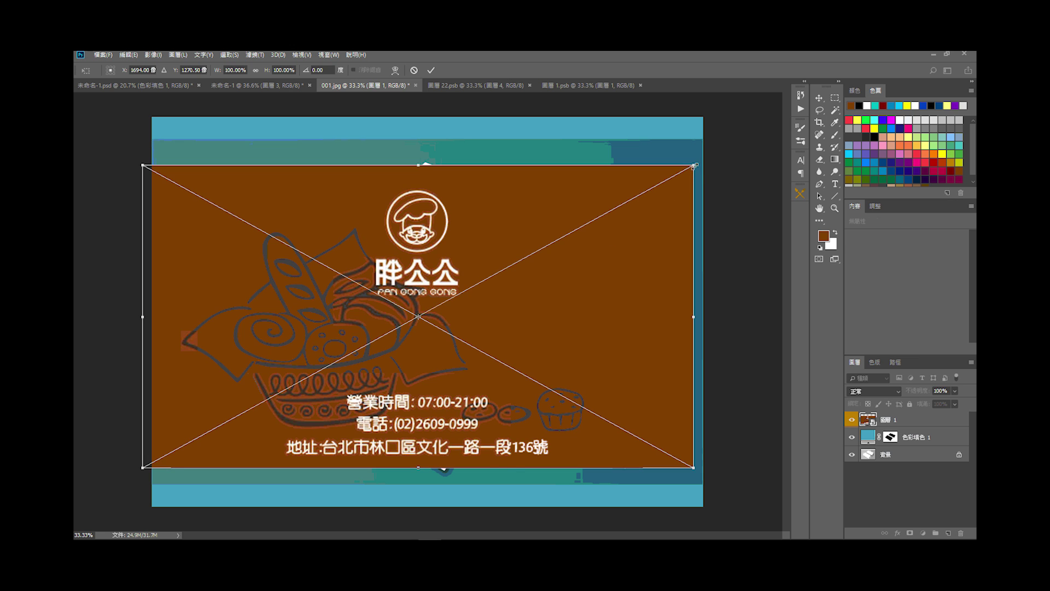
drag(694, 166, 421, 314)
drag(295, 318, 392, 277)
drag(526, 267, 527, 360)
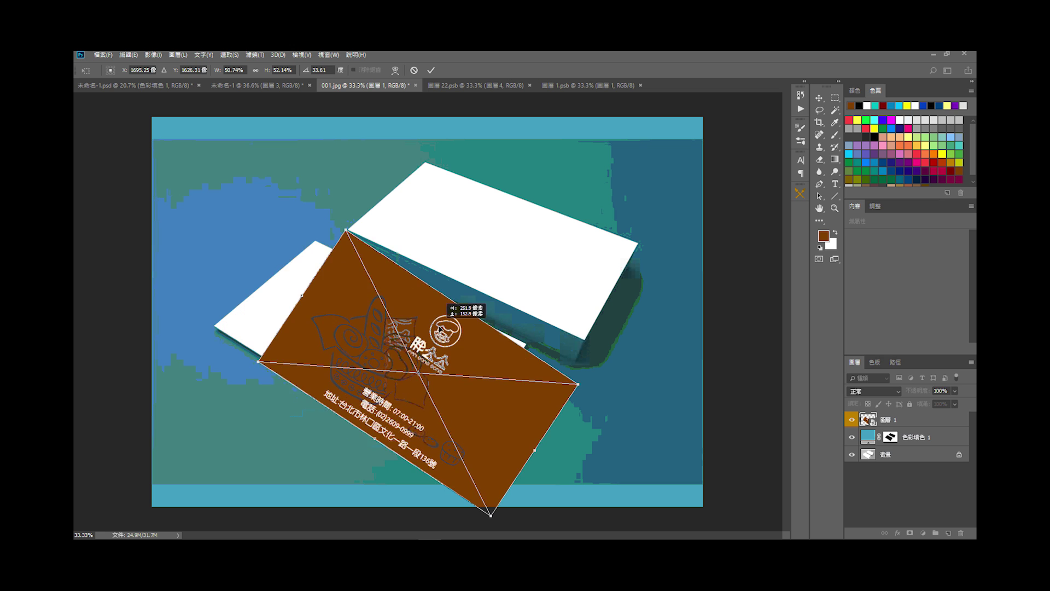
drag(399, 298, 414, 310)
Step: Apply a perspective distortion so the design's corners match the card's perspective
right_click(415, 310)
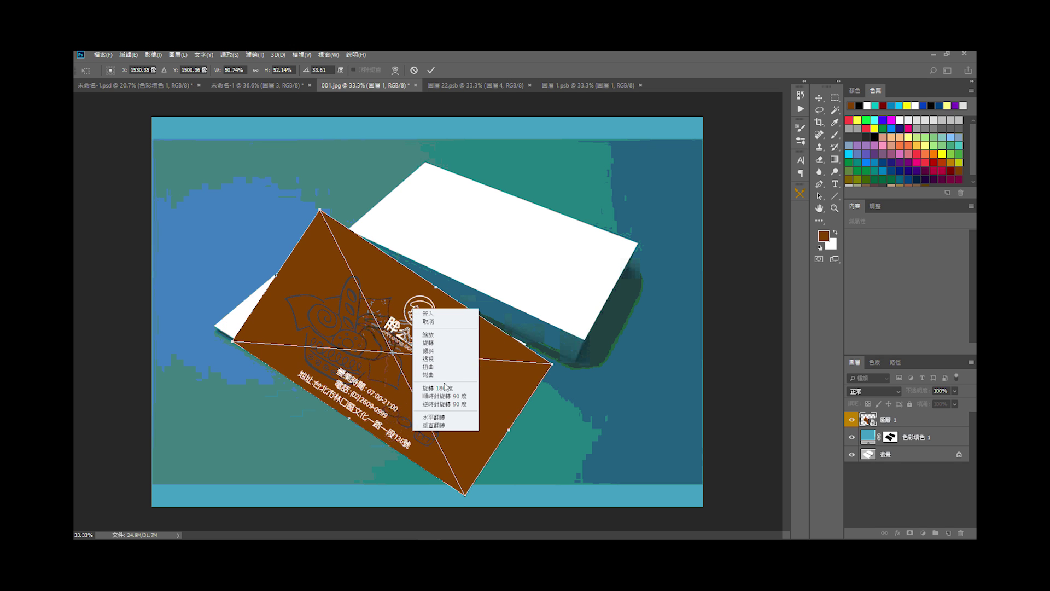
click(437, 359)
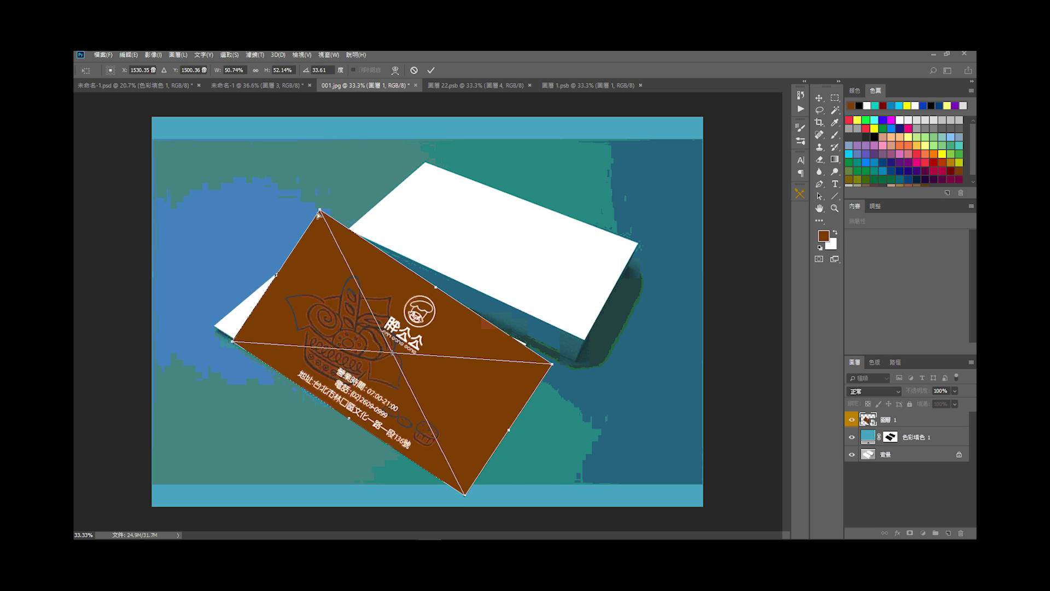
drag(320, 212, 318, 229)
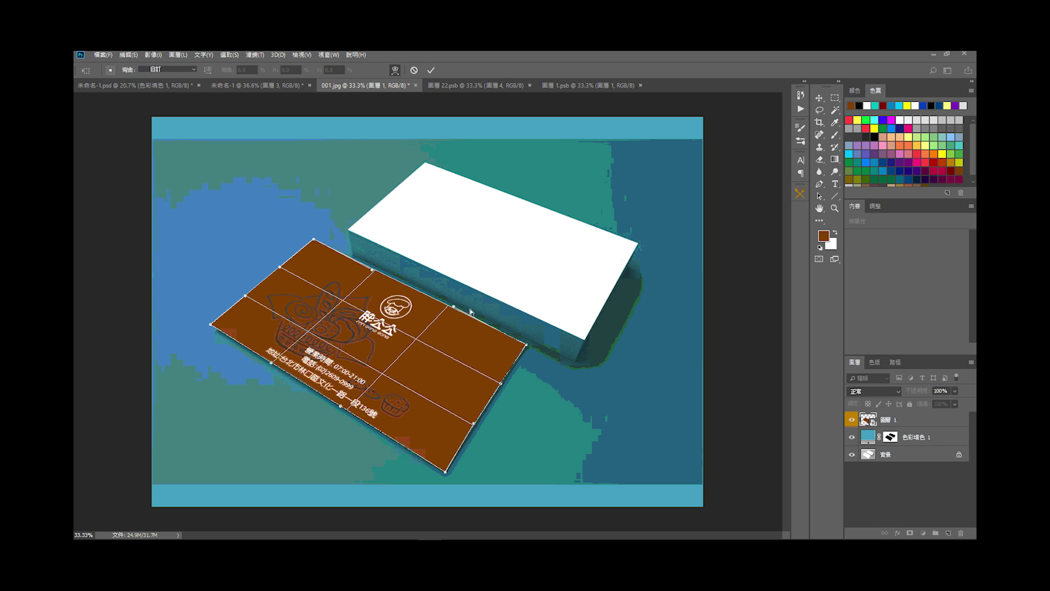
Step: Commit the perspective, then duplicate the logo card layer into the 圖層 1.psb document
click(431, 69)
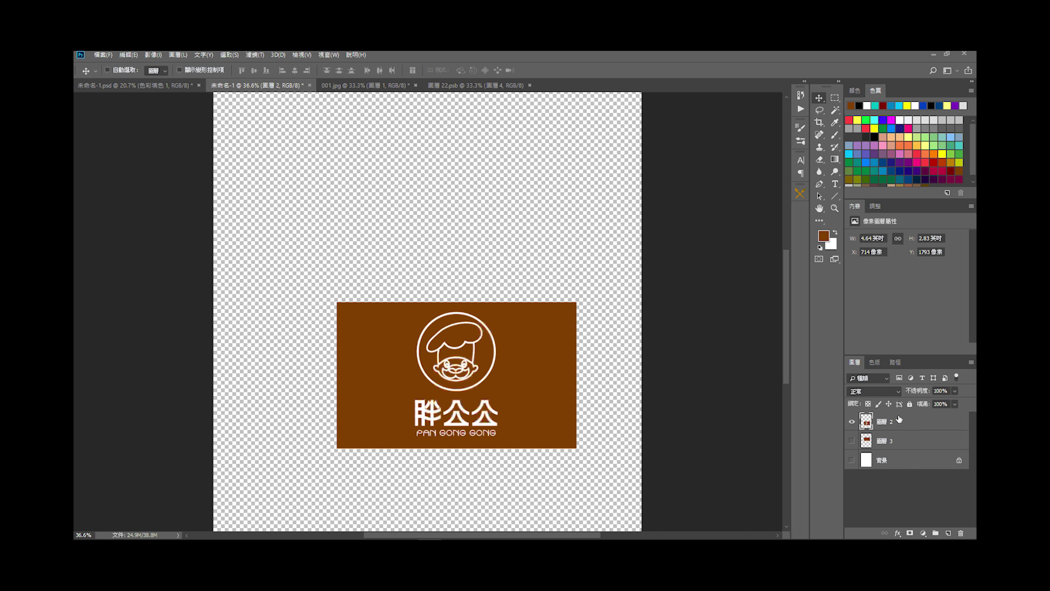
right_click(910, 425)
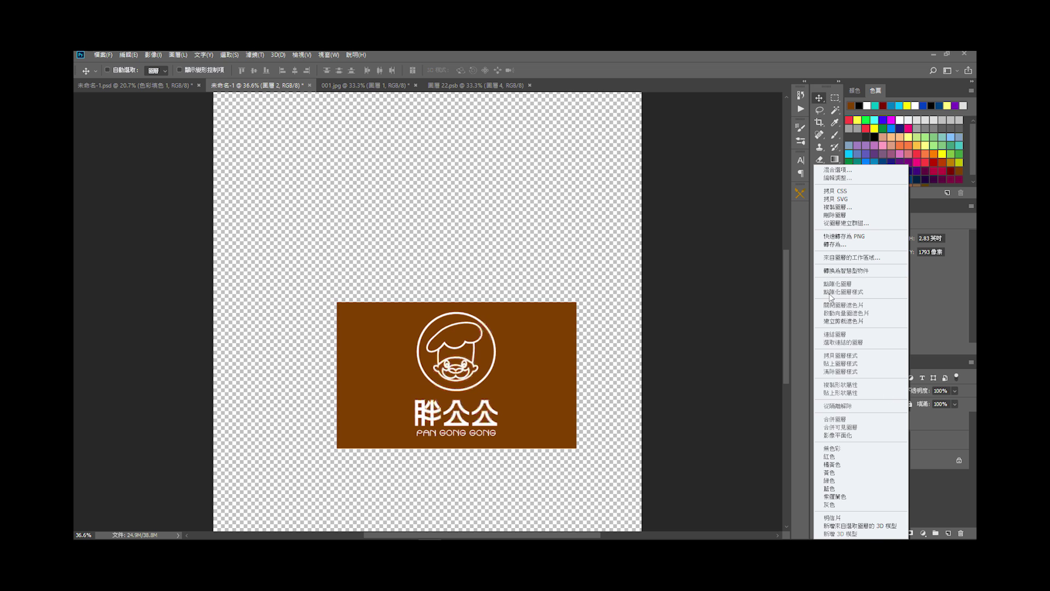
click(855, 214)
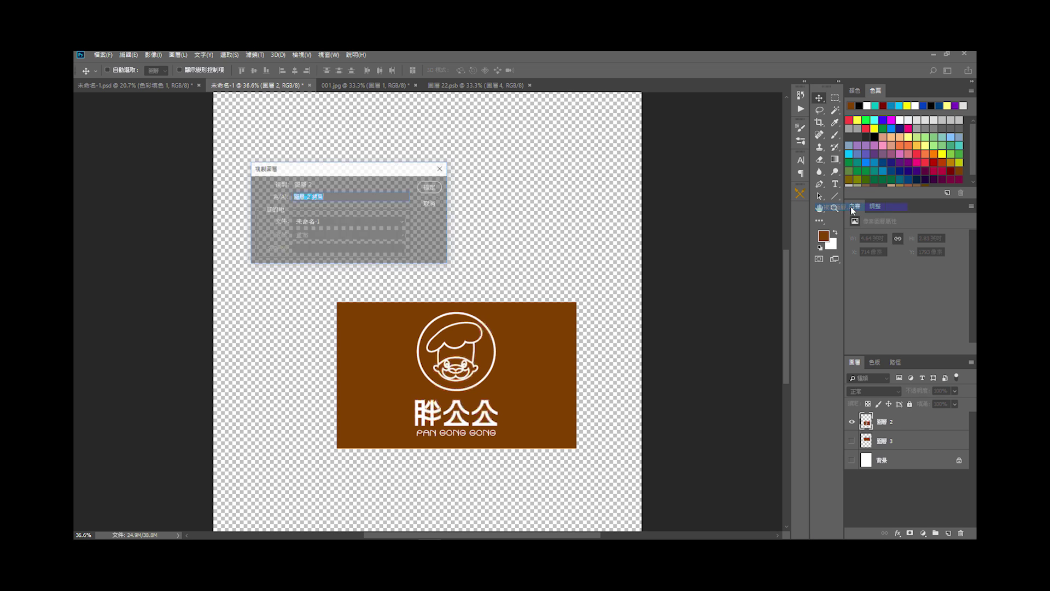
click(379, 221)
click(322, 263)
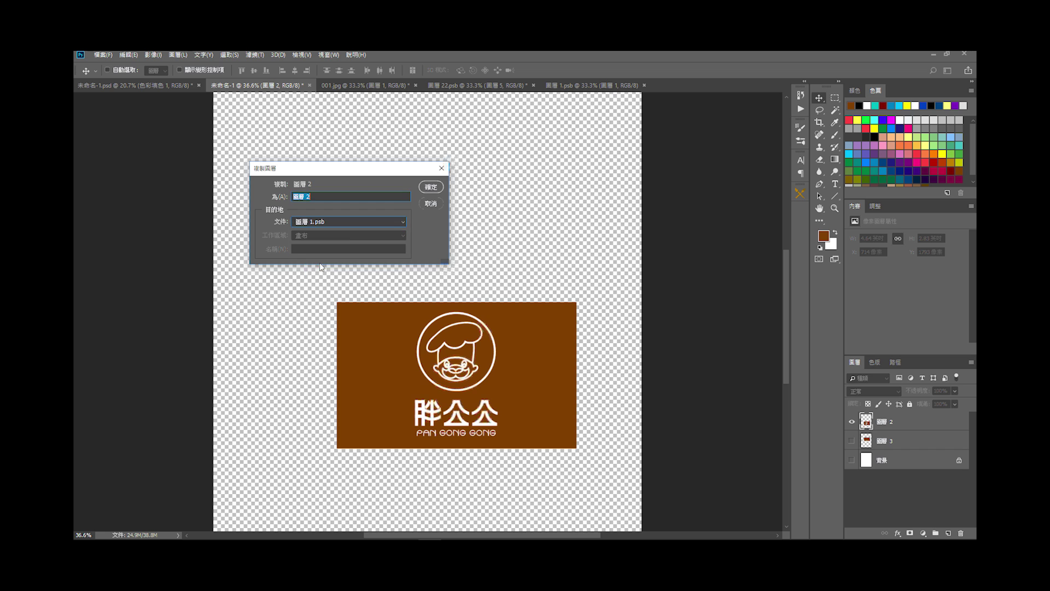
click(432, 187)
click(584, 85)
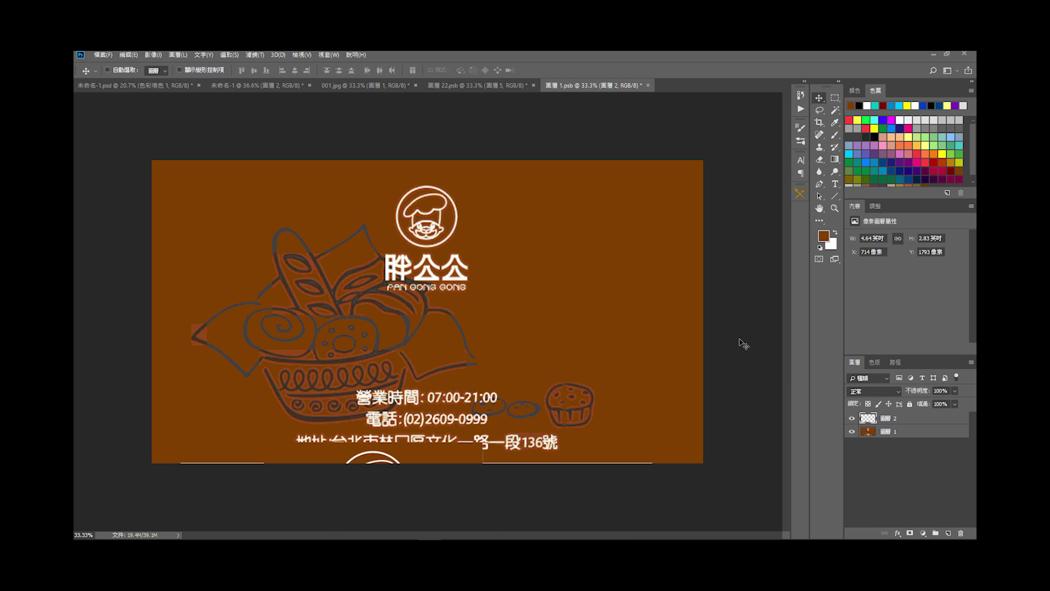
Step: Move the logo onto the card canvas, free-transform it, and save 圖層 1.psb
mouse_move(622, 371)
mouse_down()
mouse_move(617, 303)
mouse_move(435, 285)
mouse_move(462, 232)
mouse_up()
key(ctrl+t)
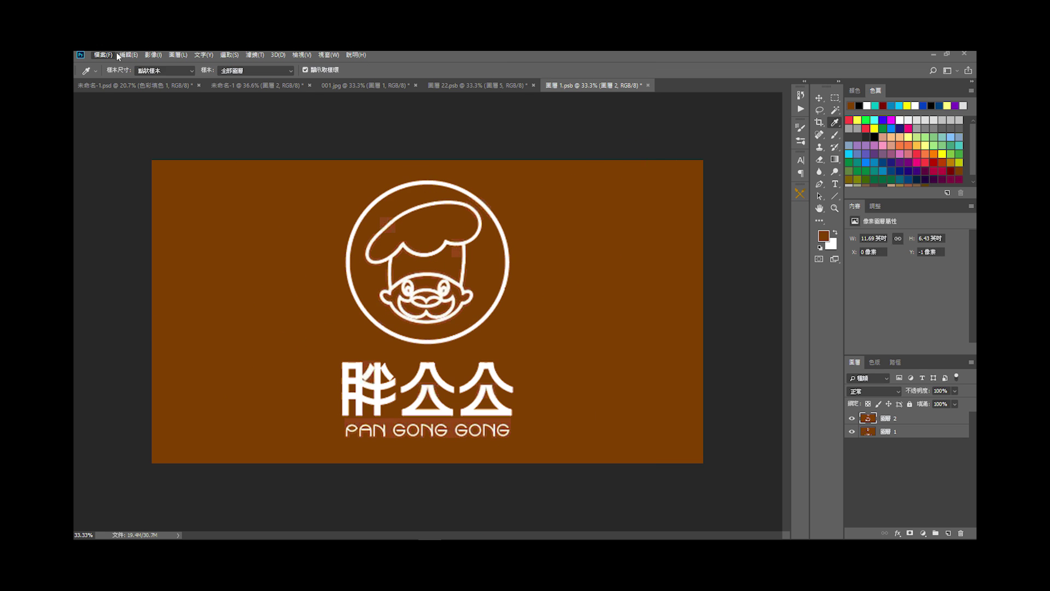
click(103, 55)
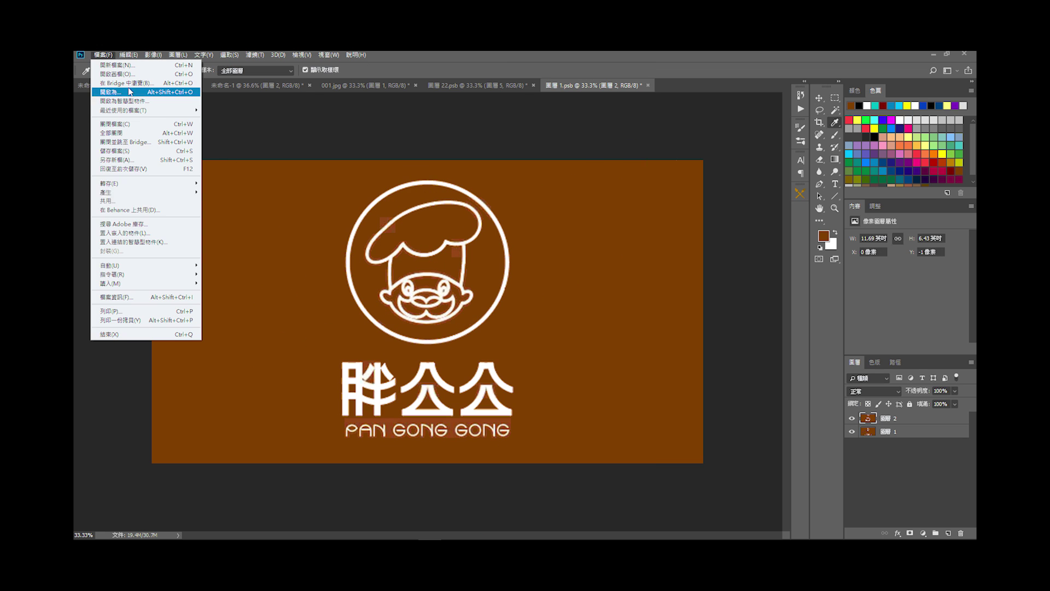
click(129, 151)
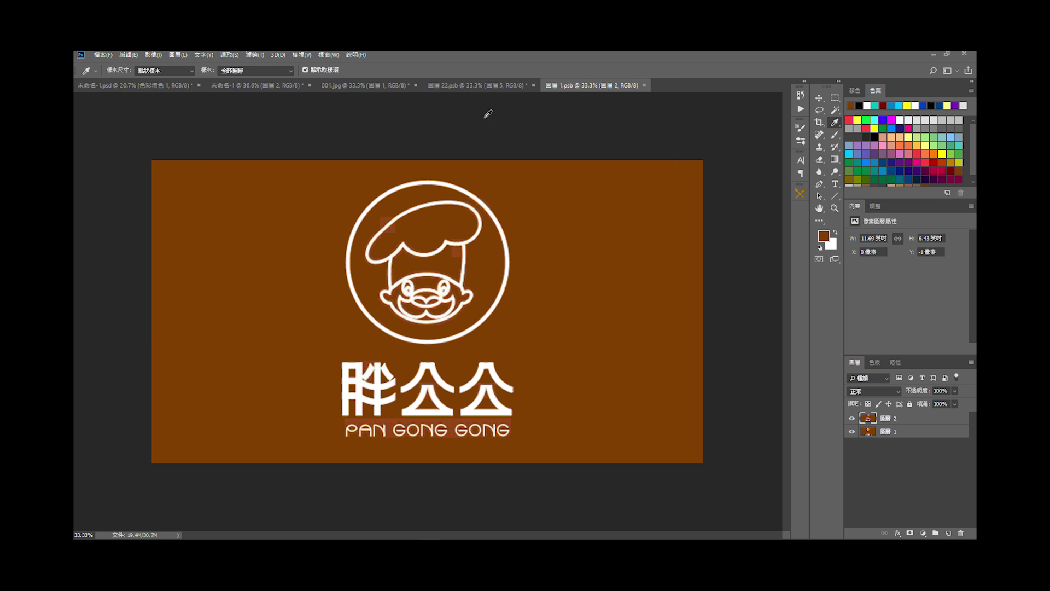
Step: Toggle the big logo layer's visibility and confirm the 001.jpg lower card shows the logo
click(123, 86)
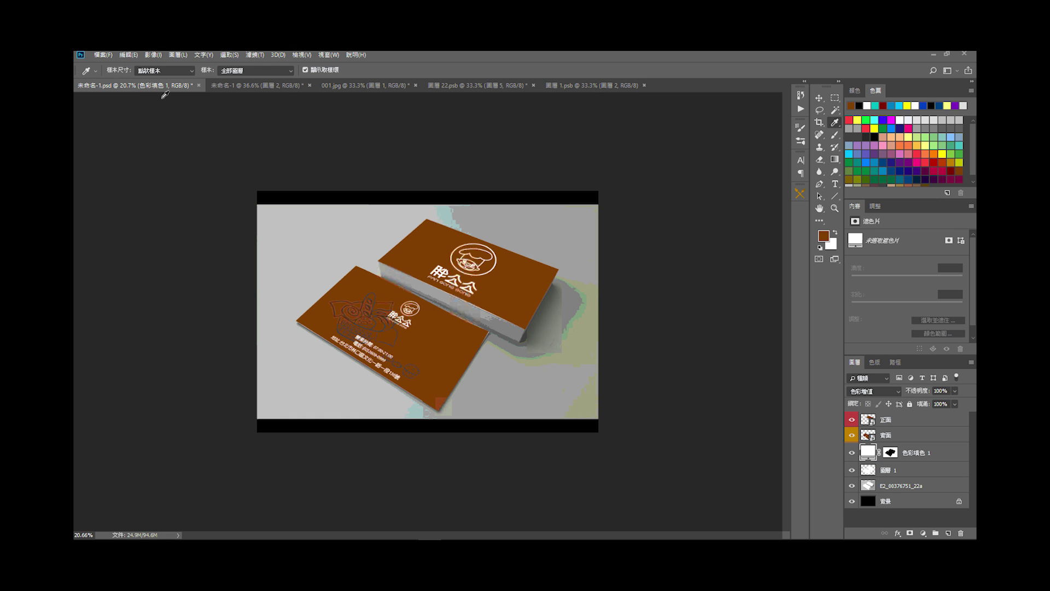
click(252, 82)
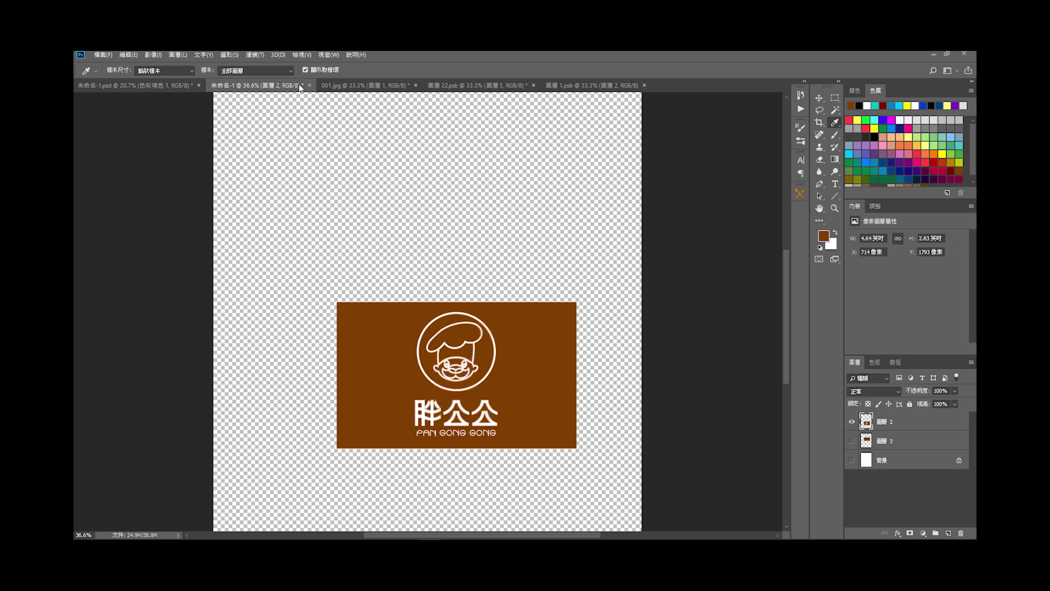
click(357, 86)
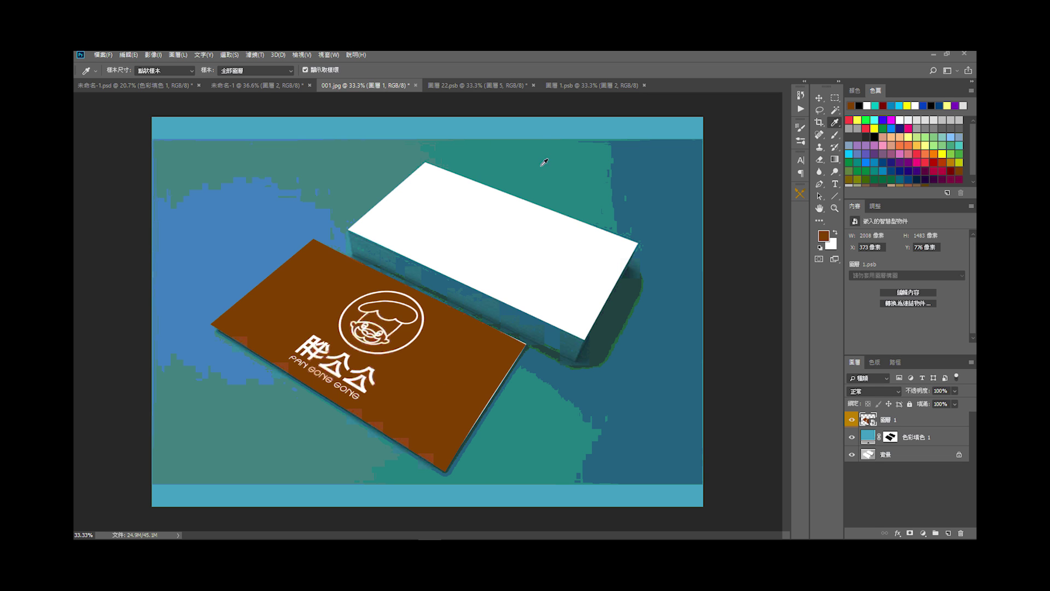
click(607, 86)
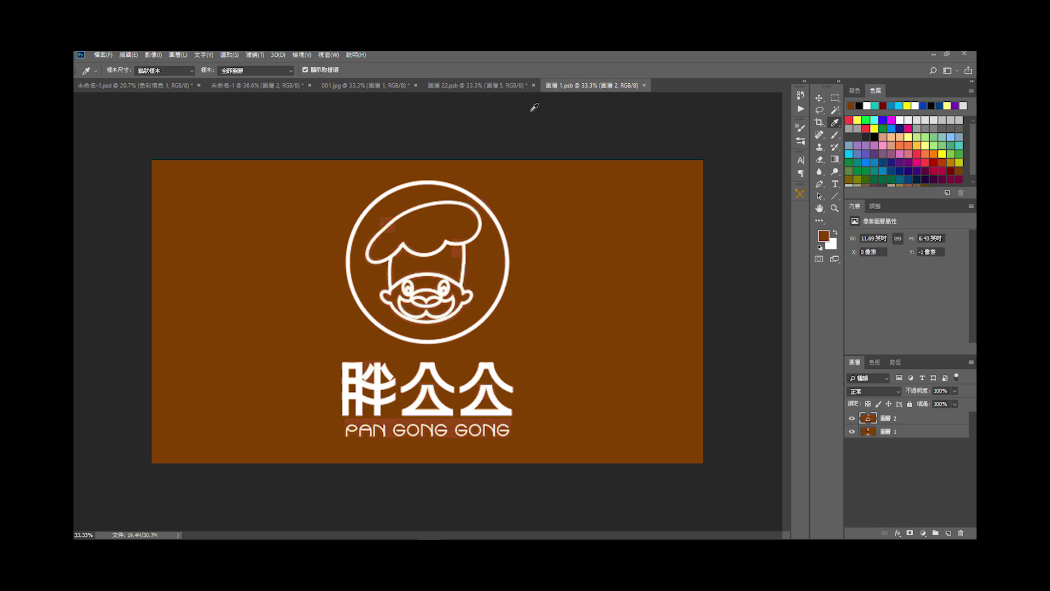
click(852, 418)
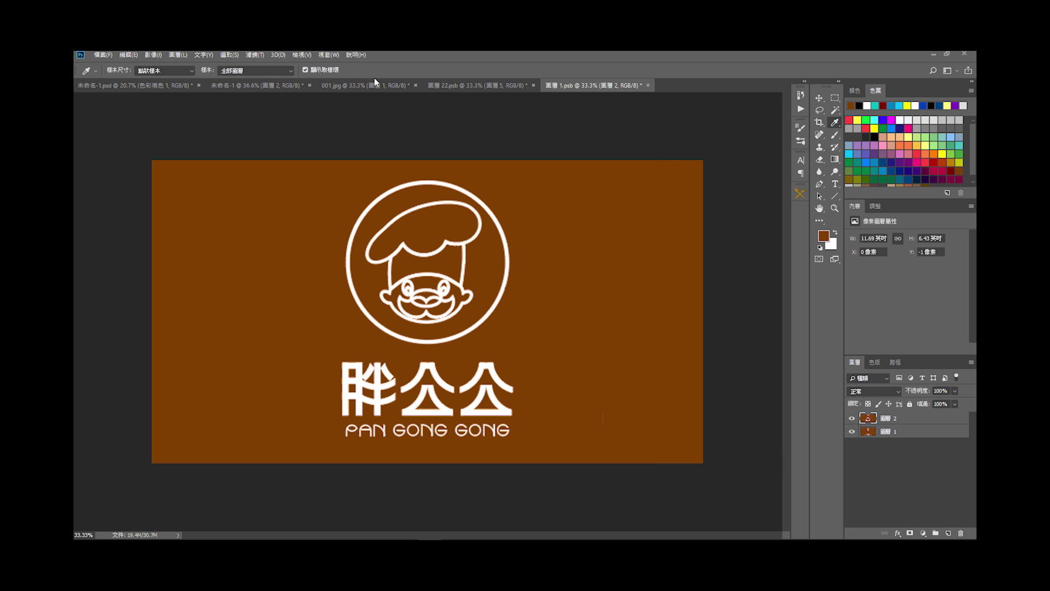
click(279, 83)
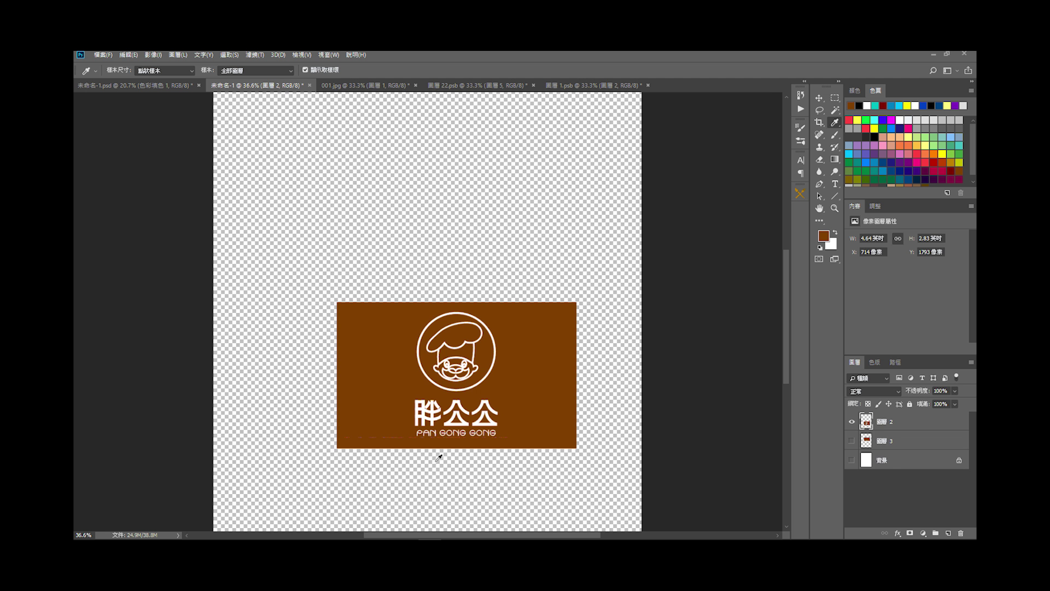
click(465, 85)
click(364, 85)
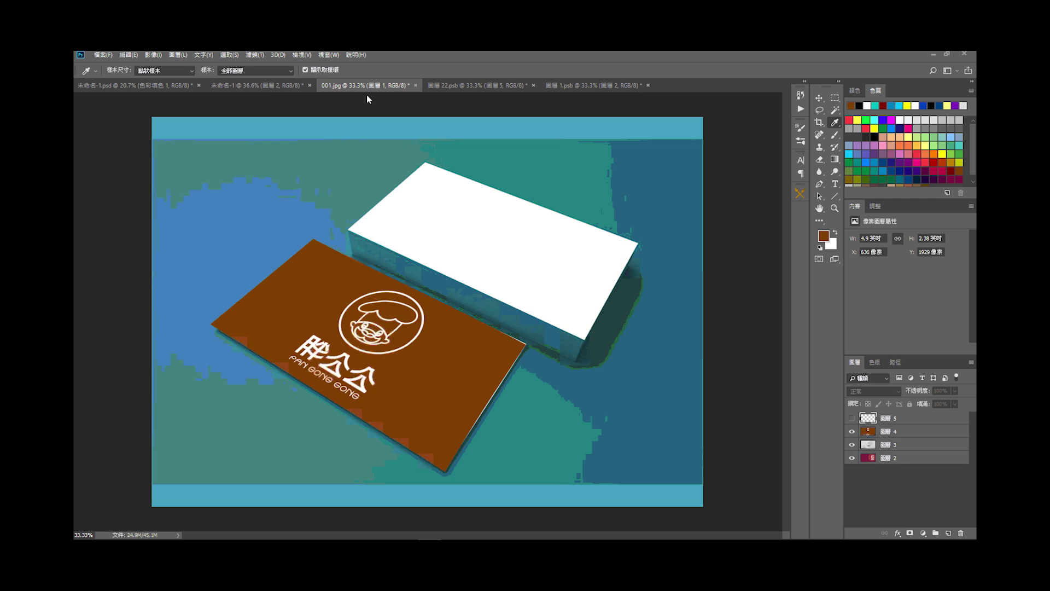